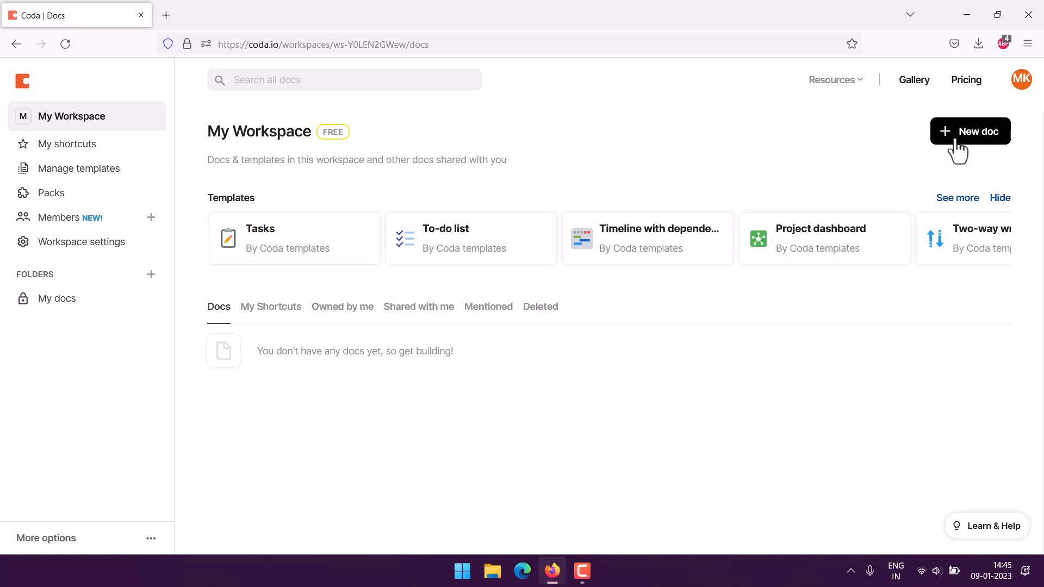
Create a blank doc and title its first page Timesheet
click(957, 136)
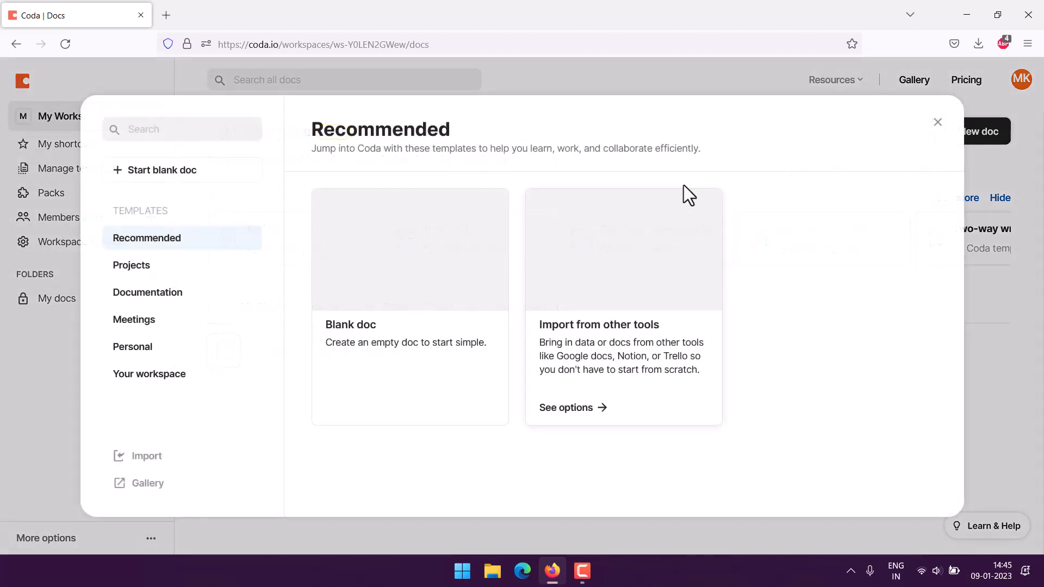
click(156, 172)
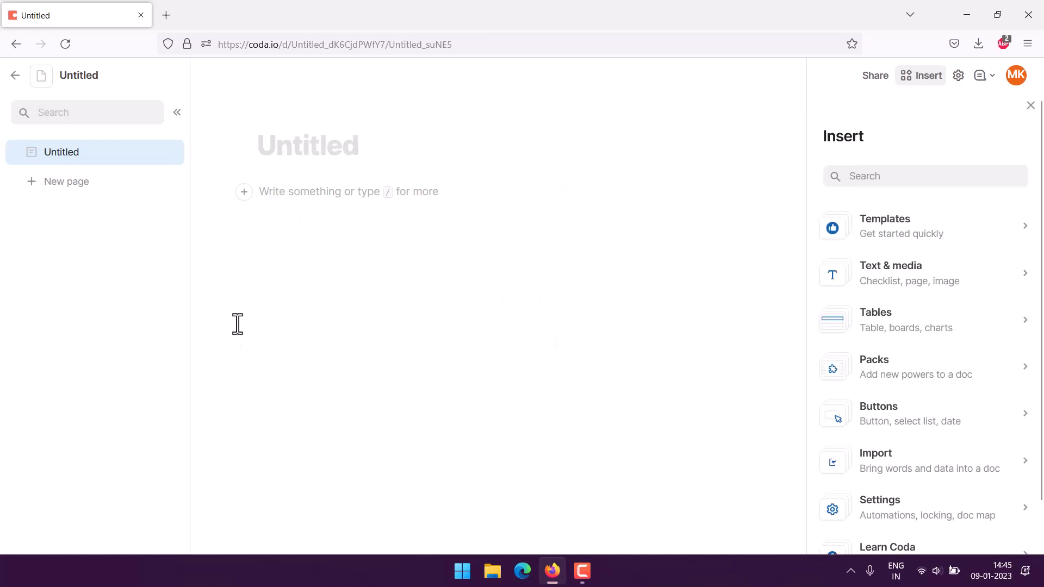
text(Ti)
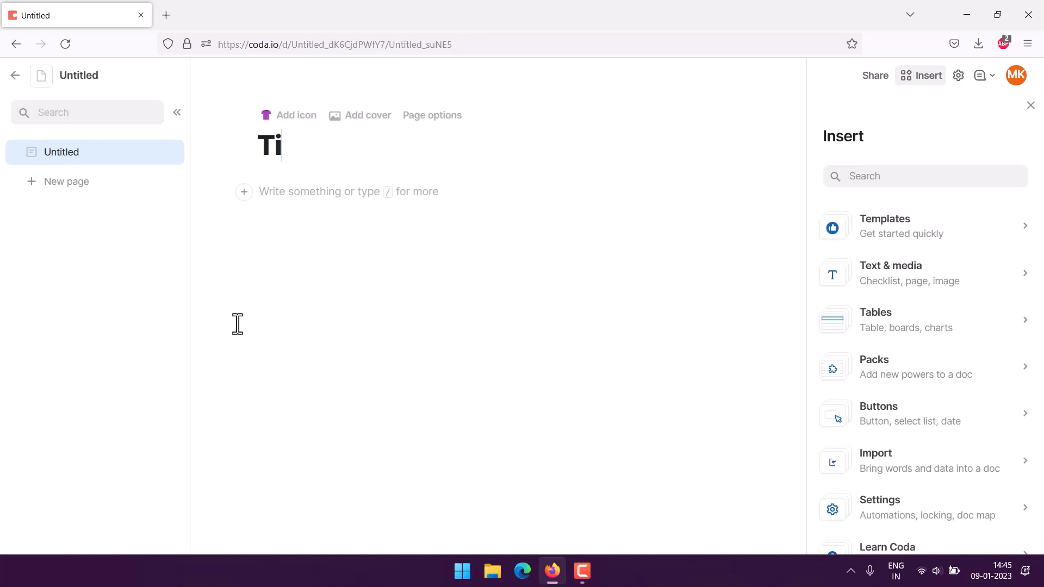
text(mesheet)
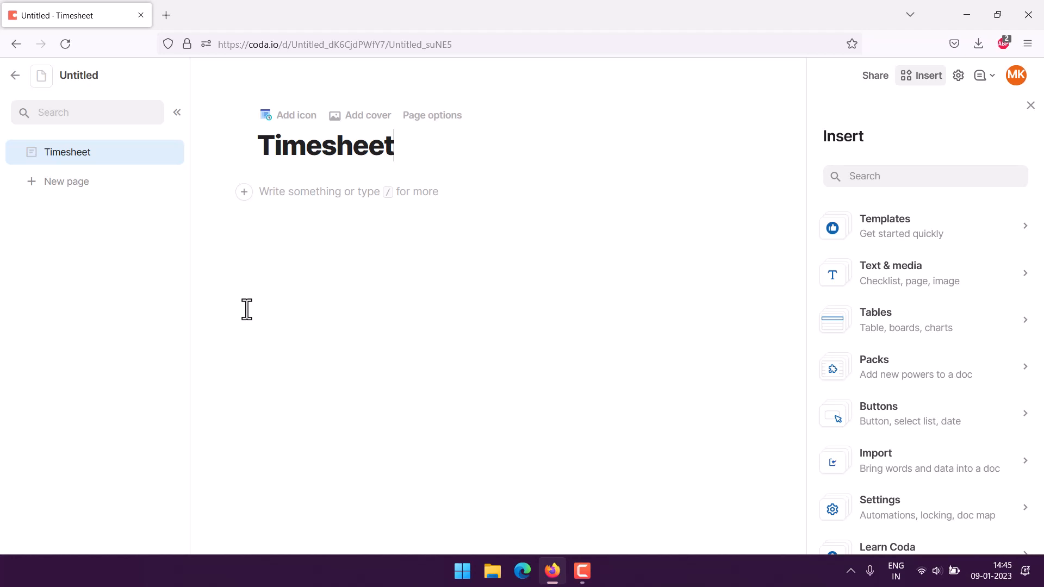
Insert a table into the page body below the Timesheet title
click(262, 191)
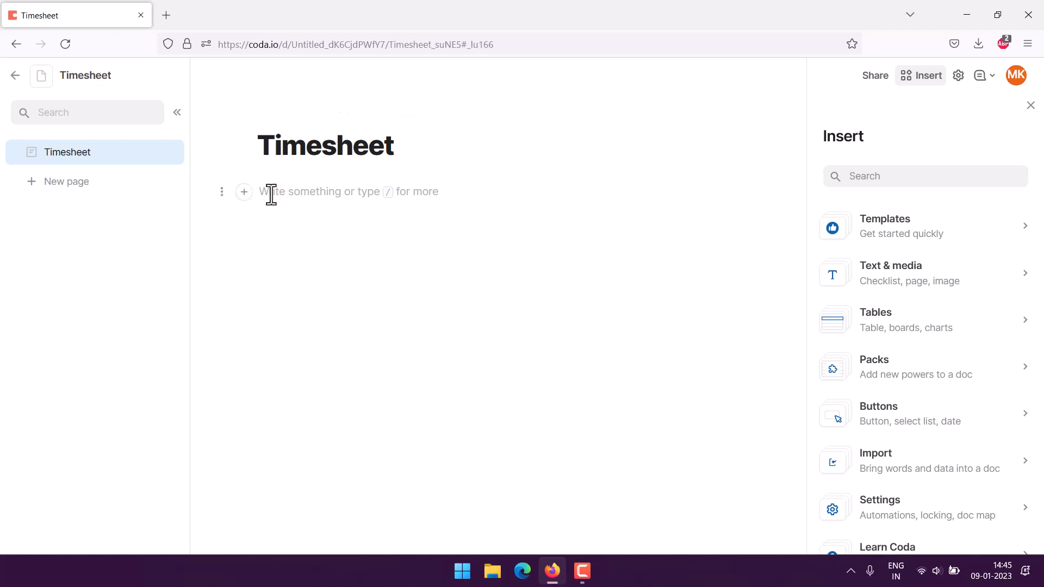
text(/)
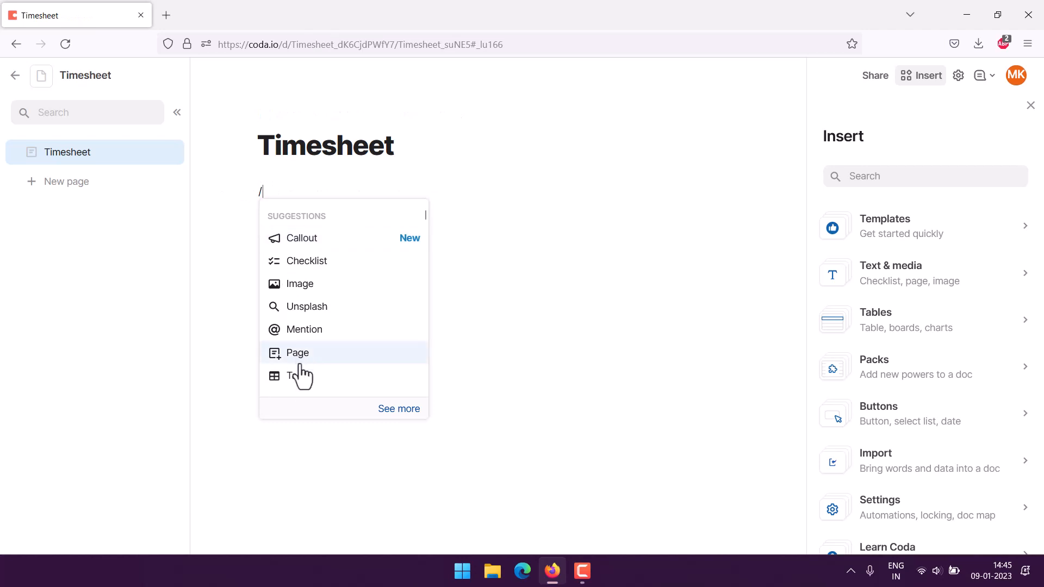
key(Return)
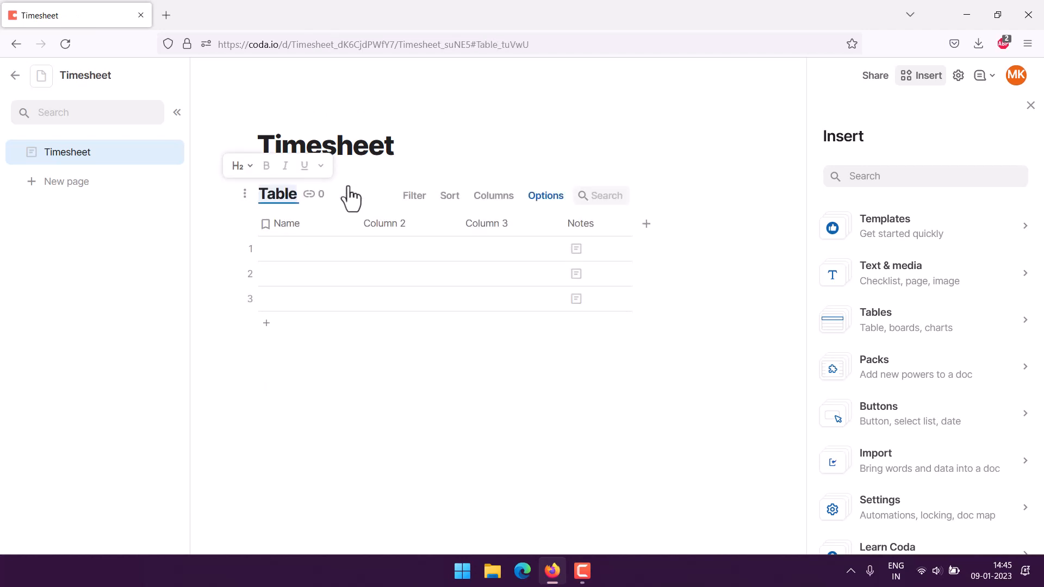
Delete the Name column from the table
click(349, 224)
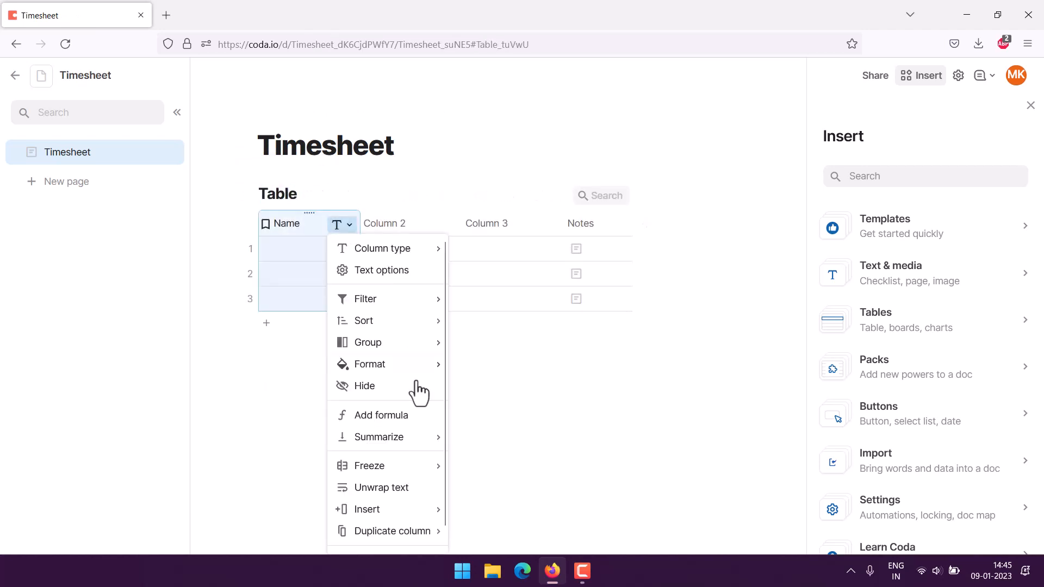
scroll(419, 391, down, 1)
click(392, 542)
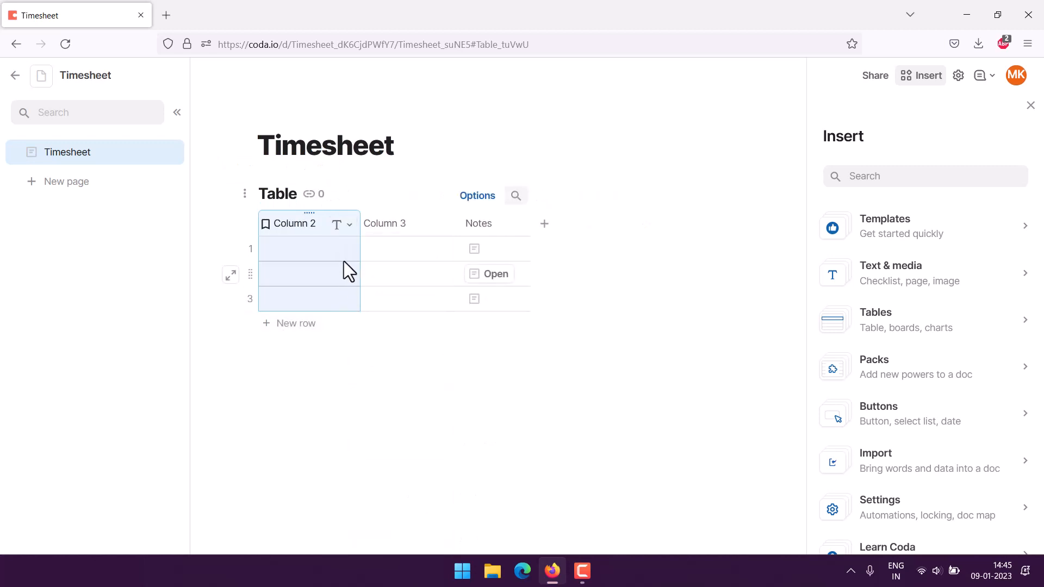
Rename Column 2 as Day and Column 3 as Time-in
click(346, 224)
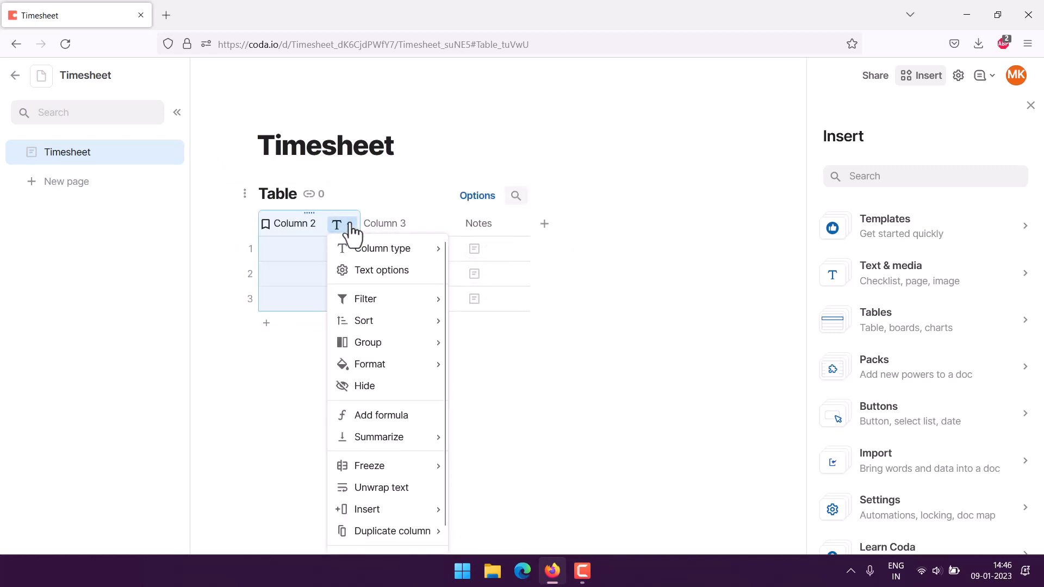
scroll(406, 504, down, 1)
click(299, 224)
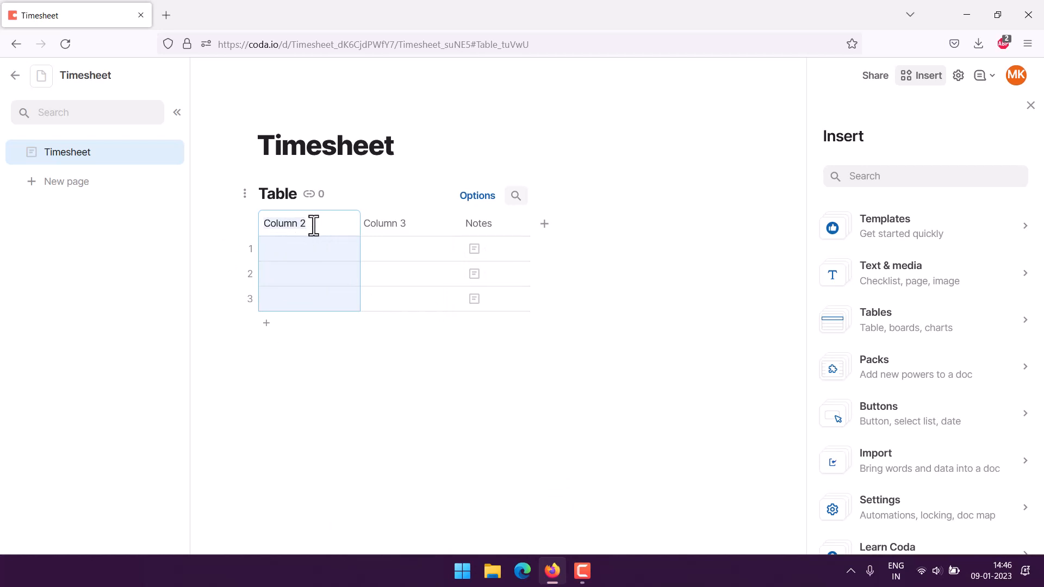
text(Day)
key(Tab)
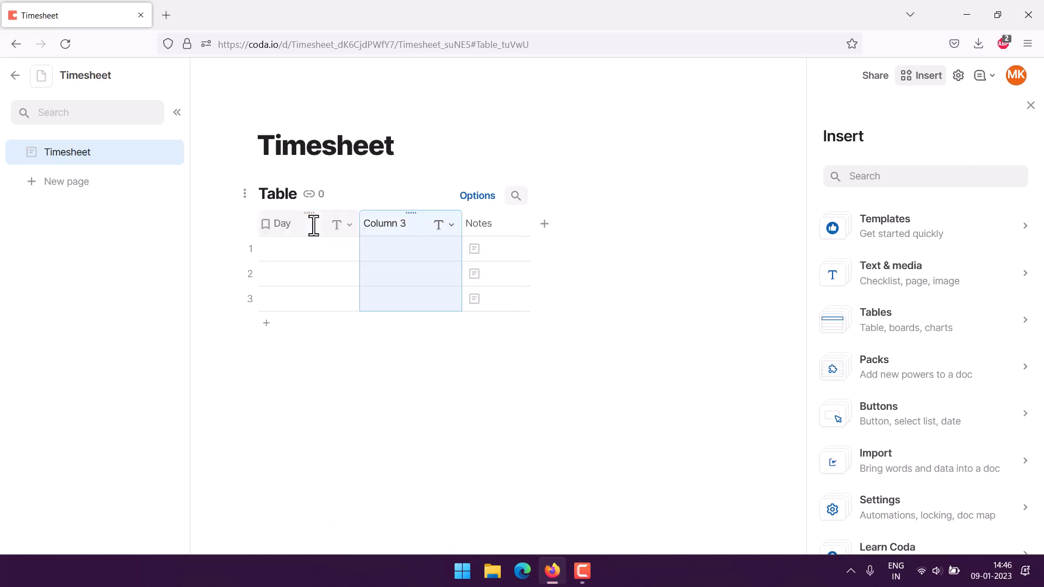
click(386, 224)
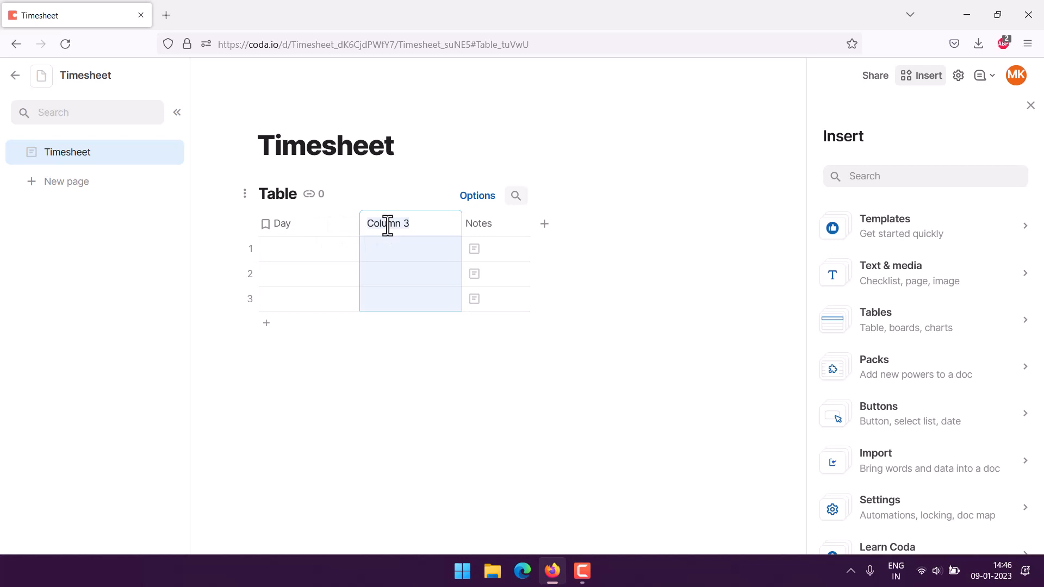
text(Time-in)
Delete the Notes column from the table
click(519, 226)
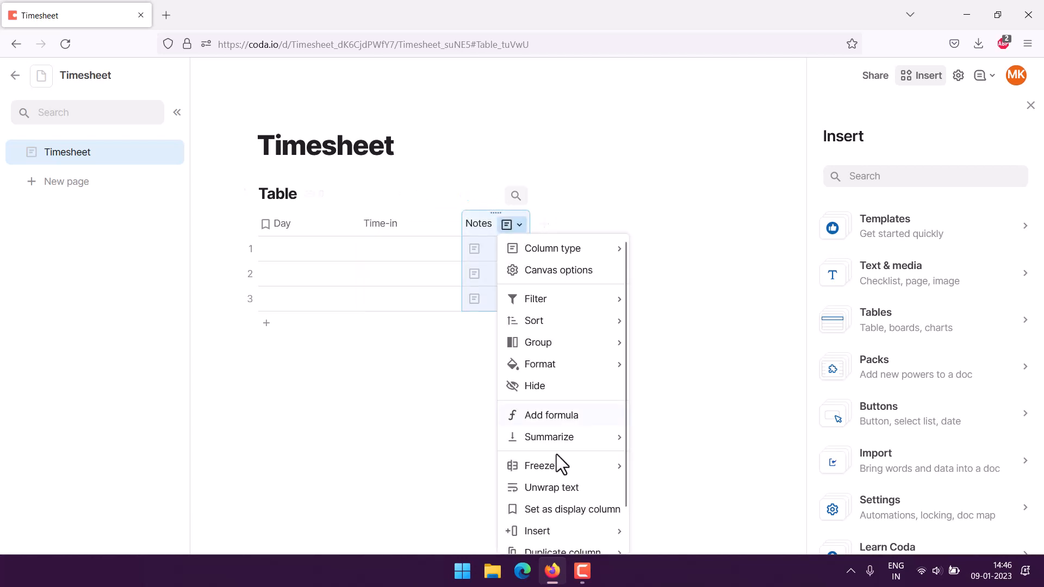
scroll(557, 460, down, 2)
click(535, 538)
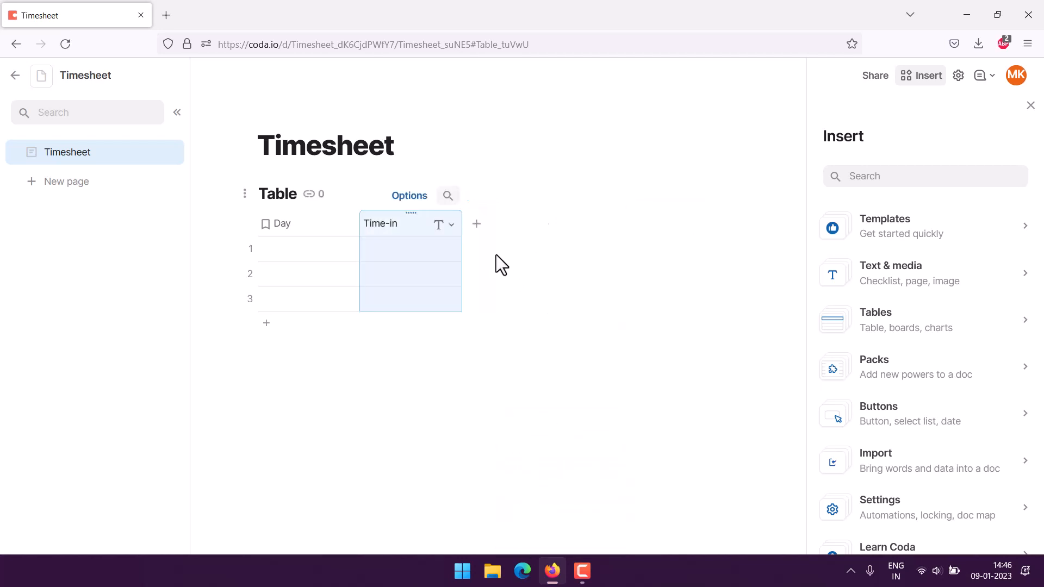
Add a column after Time-in and name it Time-out
click(477, 224)
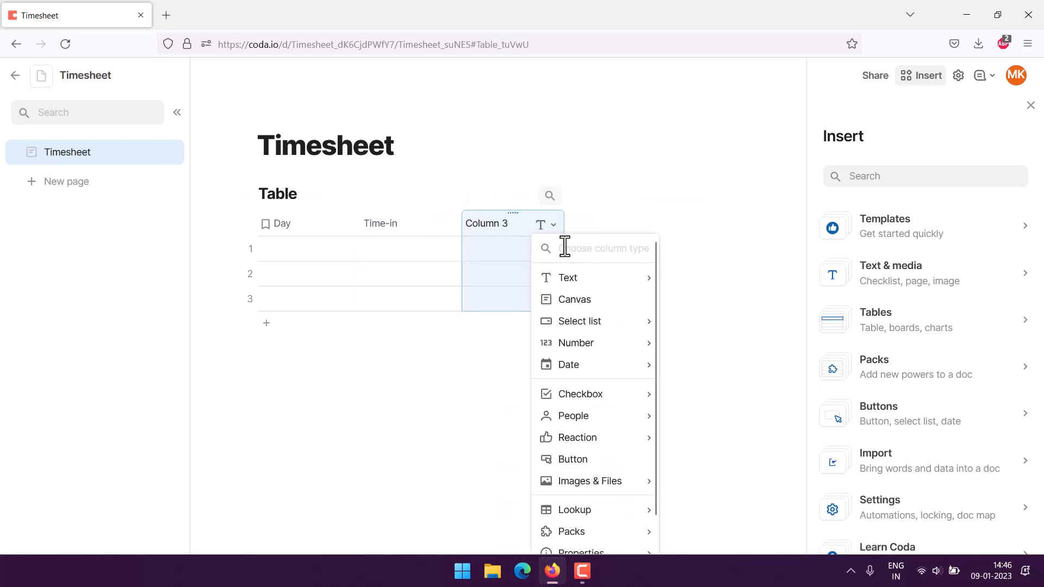
click(491, 221)
text(Time-out)
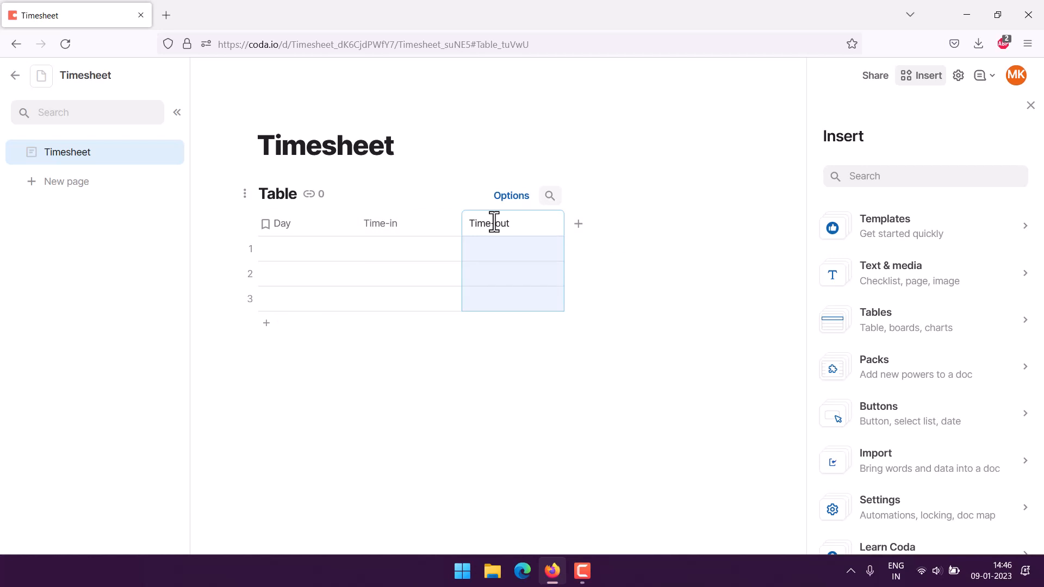
Add a fourth column after Time-out and name it Time-In
click(578, 224)
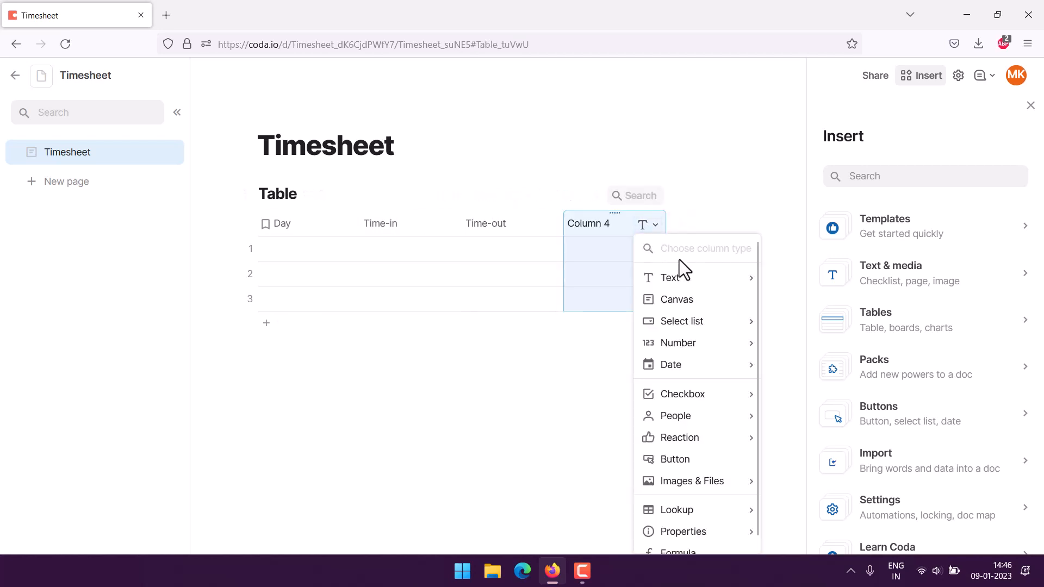
text(Time-in)
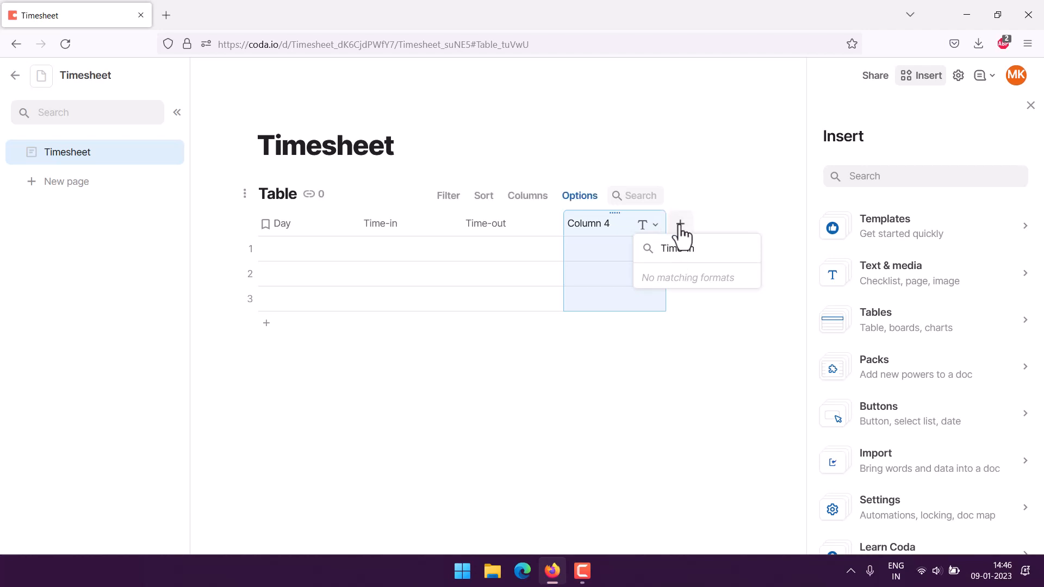
click(610, 221)
double_click(602, 223)
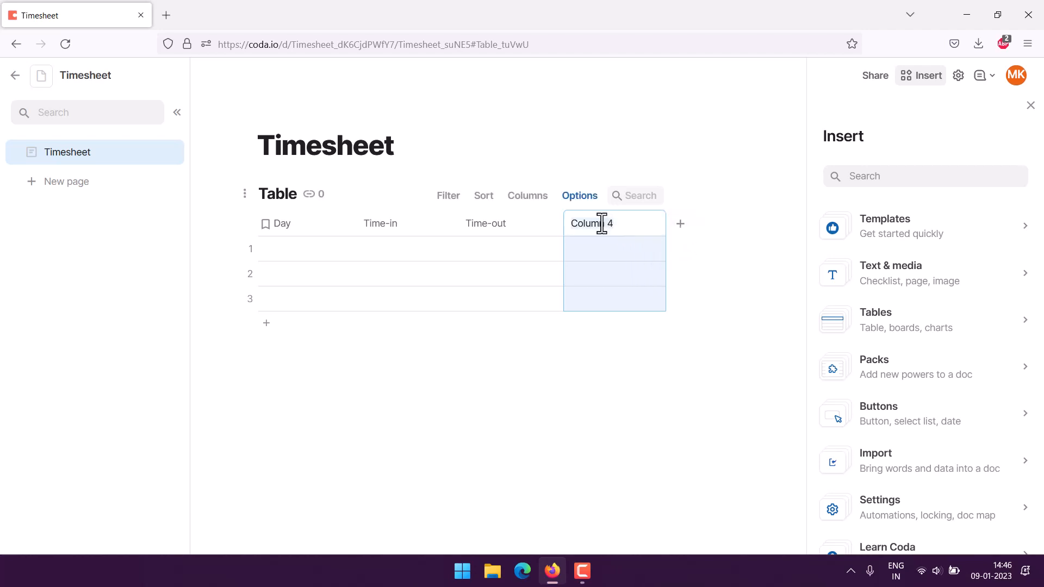
text(Time-In)
Add a fifth column at the end of the table and name it Time-Out
click(680, 223)
click(651, 226)
double_click(669, 226)
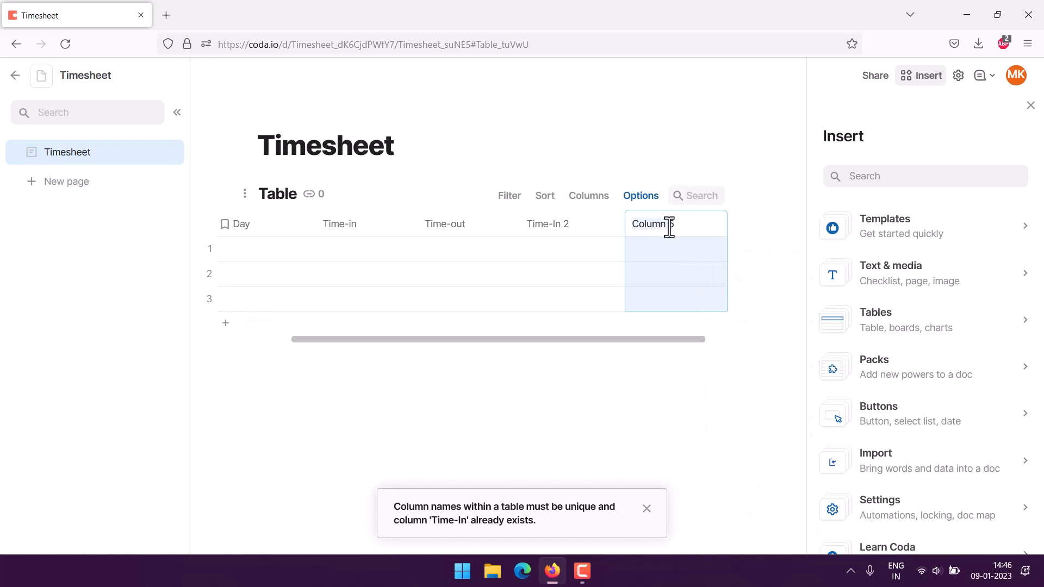
text(Time-Out)
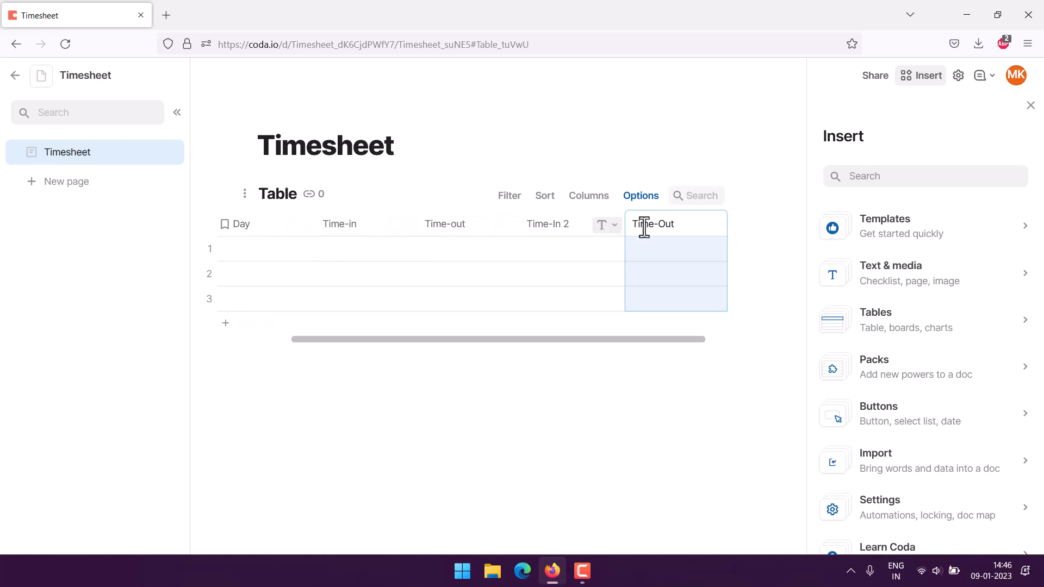
click(566, 226)
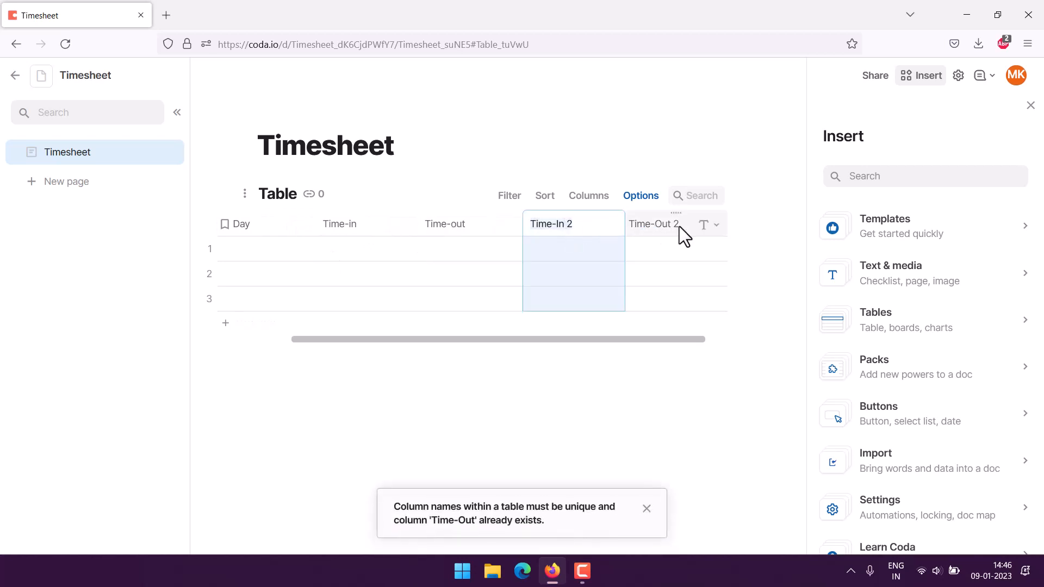
click(511, 156)
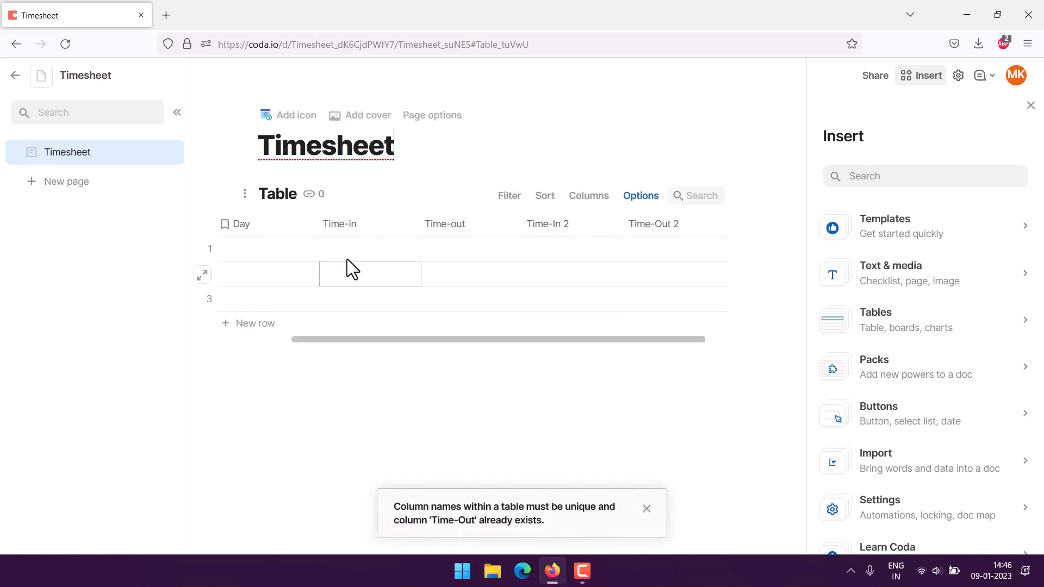
Change the column type of the first Time-in column to Date and time
click(386, 227)
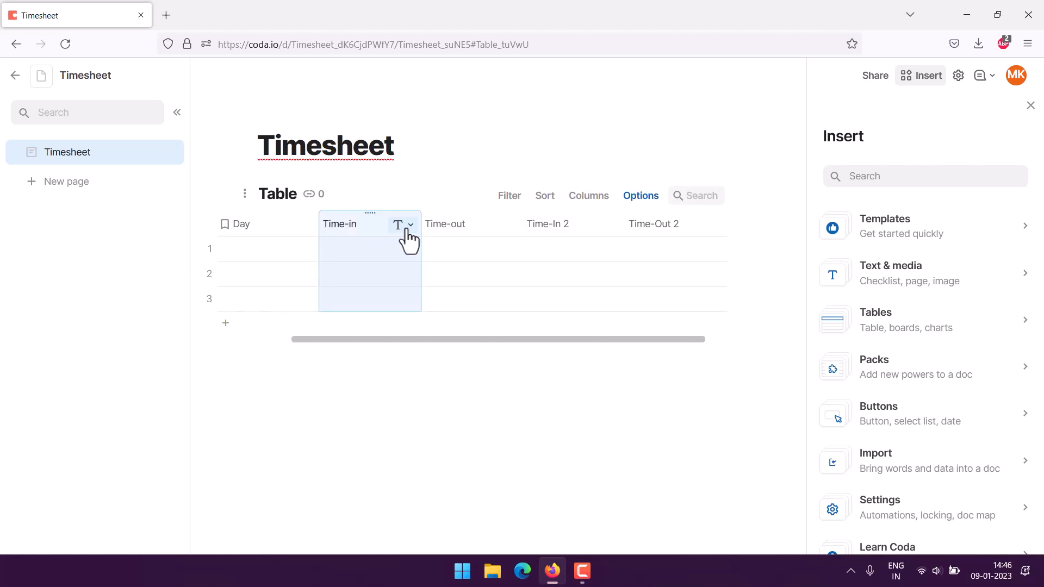
click(409, 226)
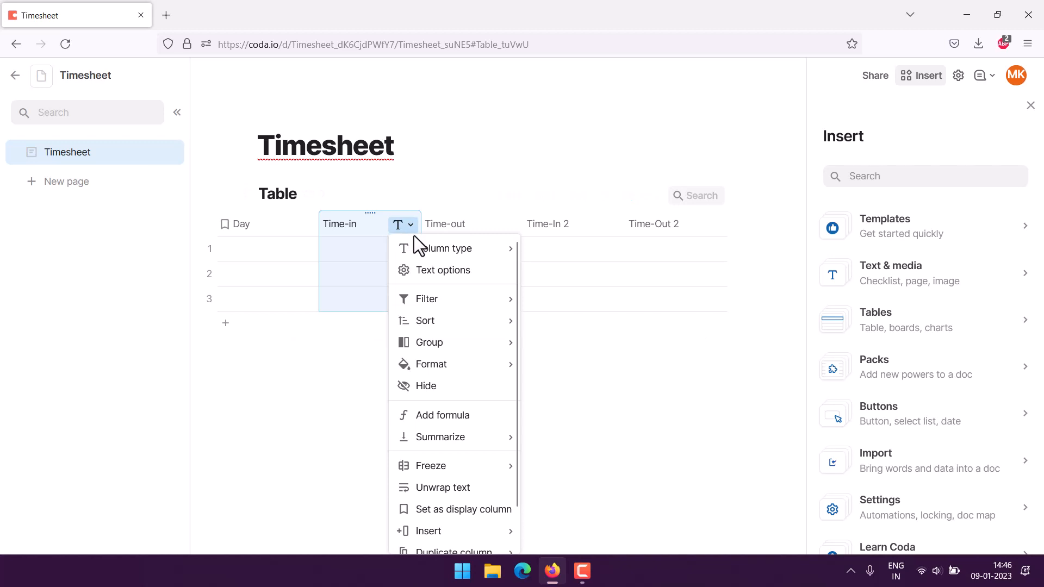
mouse_move(430, 251)
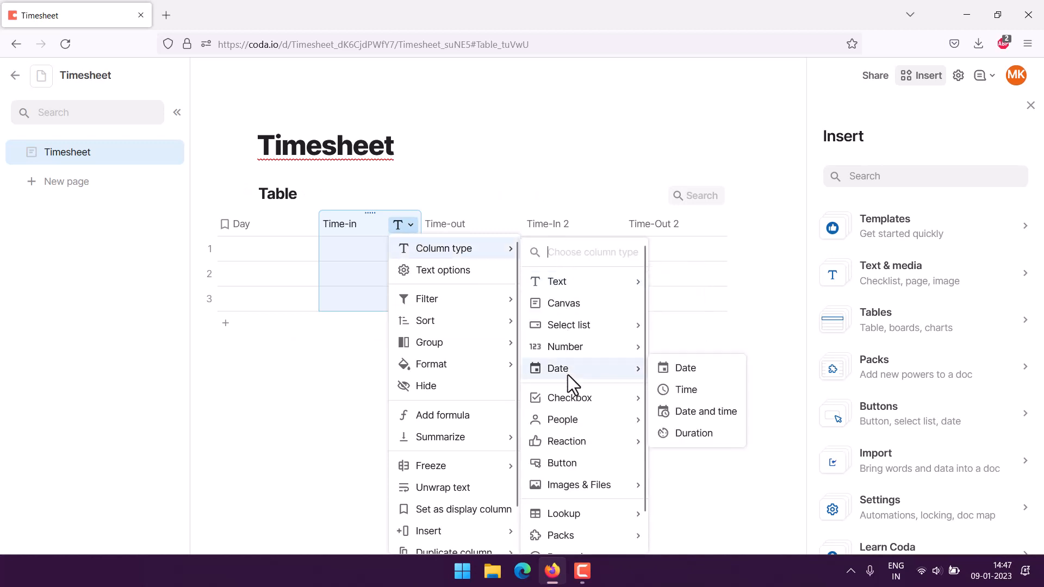
scroll(597, 432, down, 1)
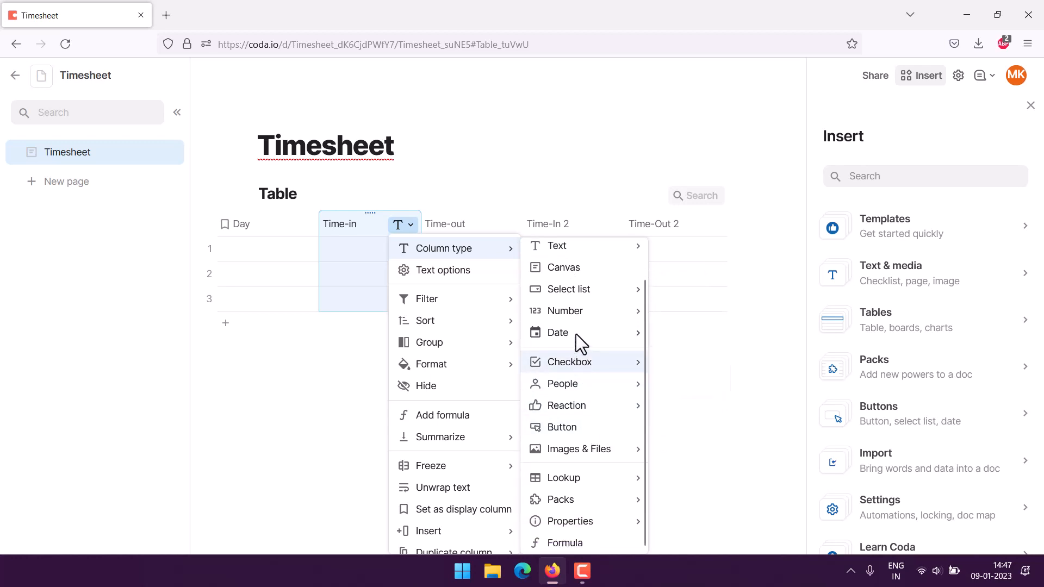
mouse_move(576, 334)
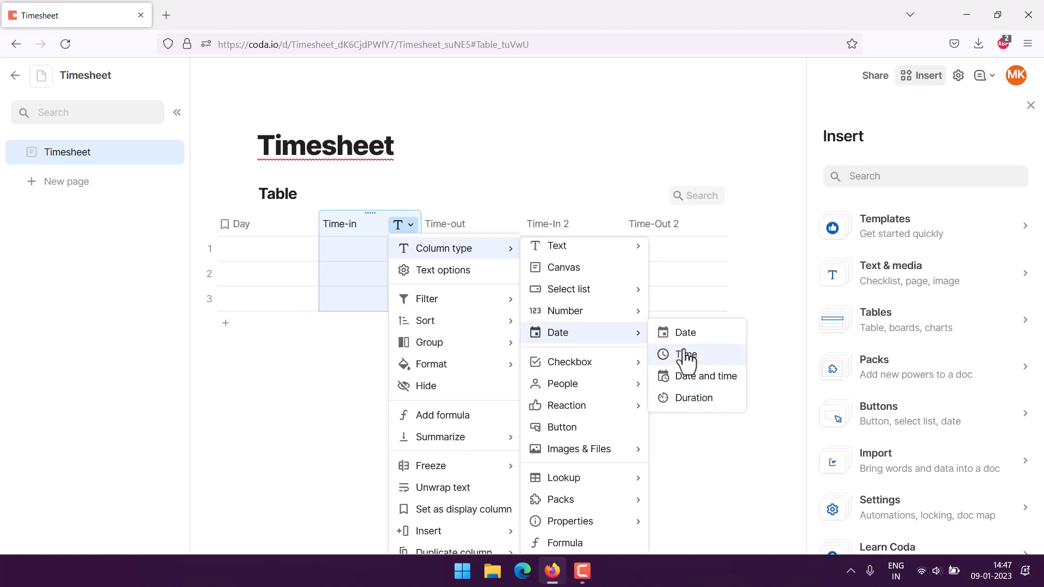
click(690, 377)
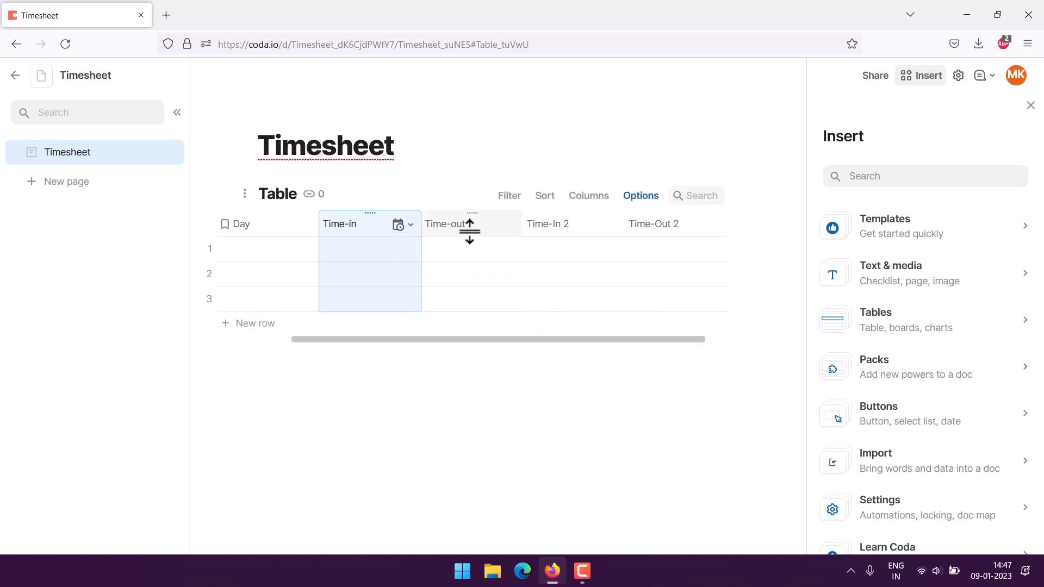
Change the column type of the first Time-out column to Date and time
click(512, 226)
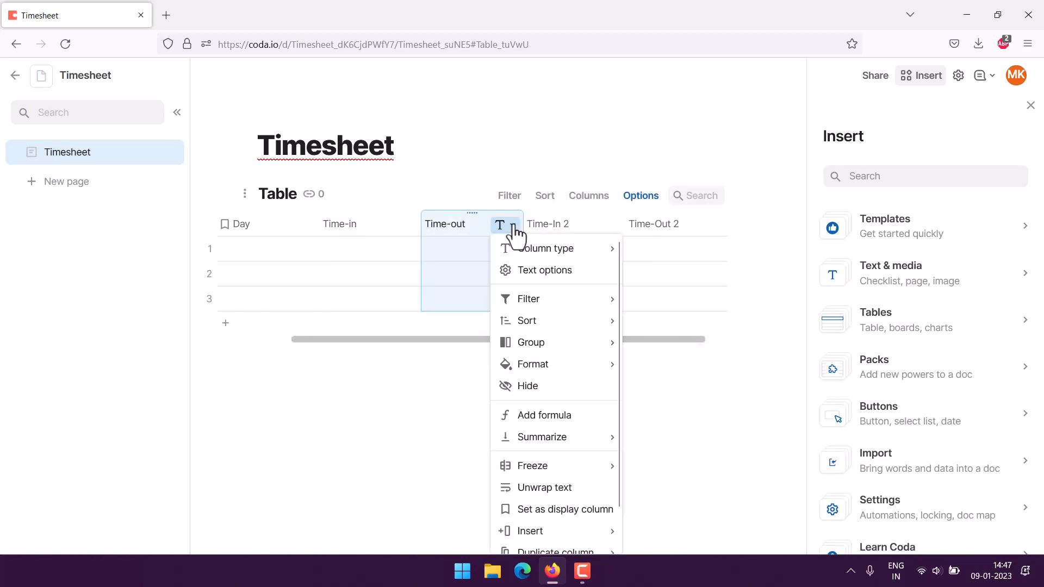
mouse_move(538, 254)
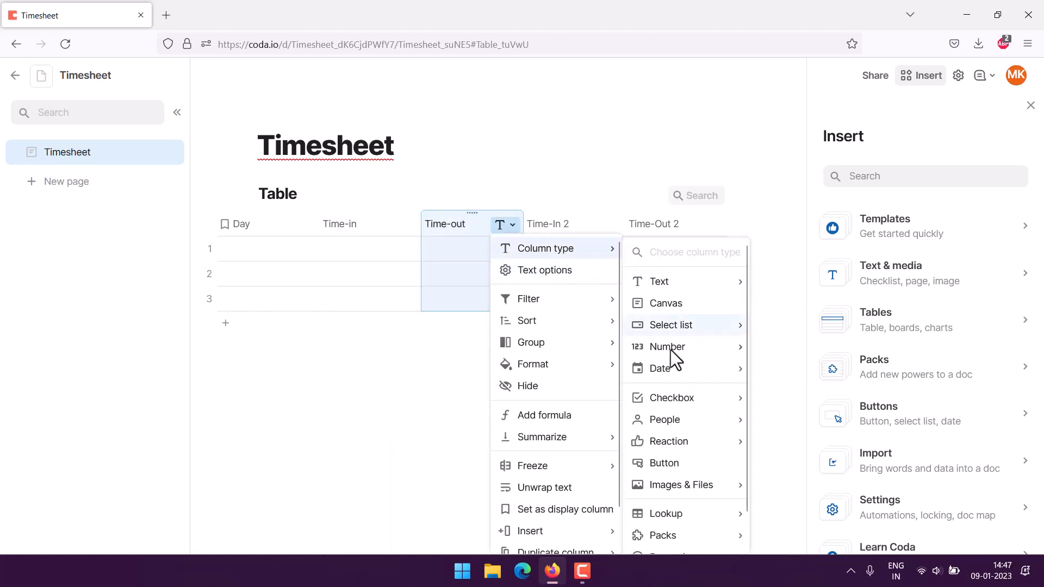
mouse_move(667, 367)
click(782, 411)
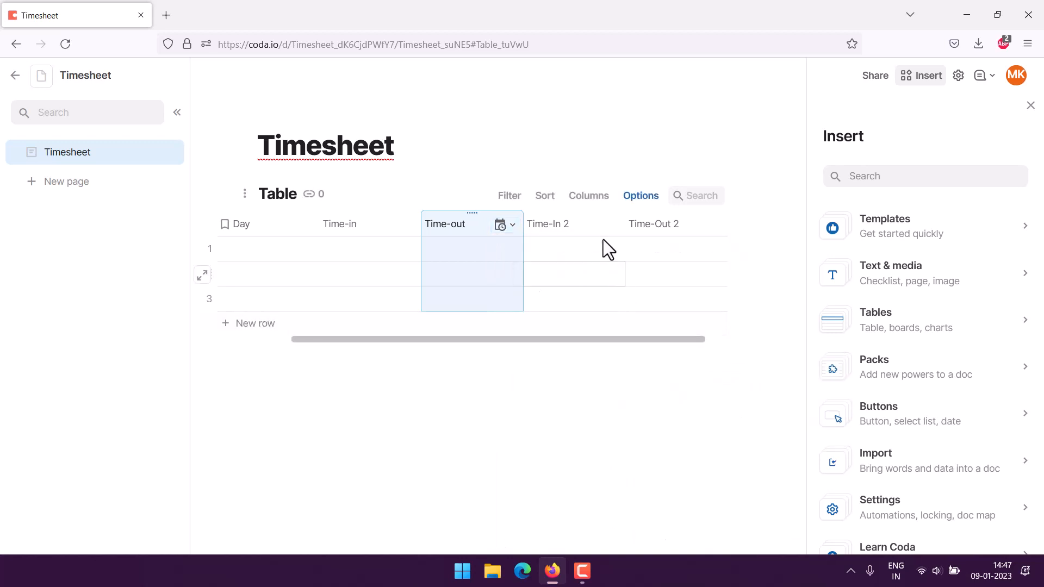
Change the column type of the Time-In 2 column to Date and time
click(607, 225)
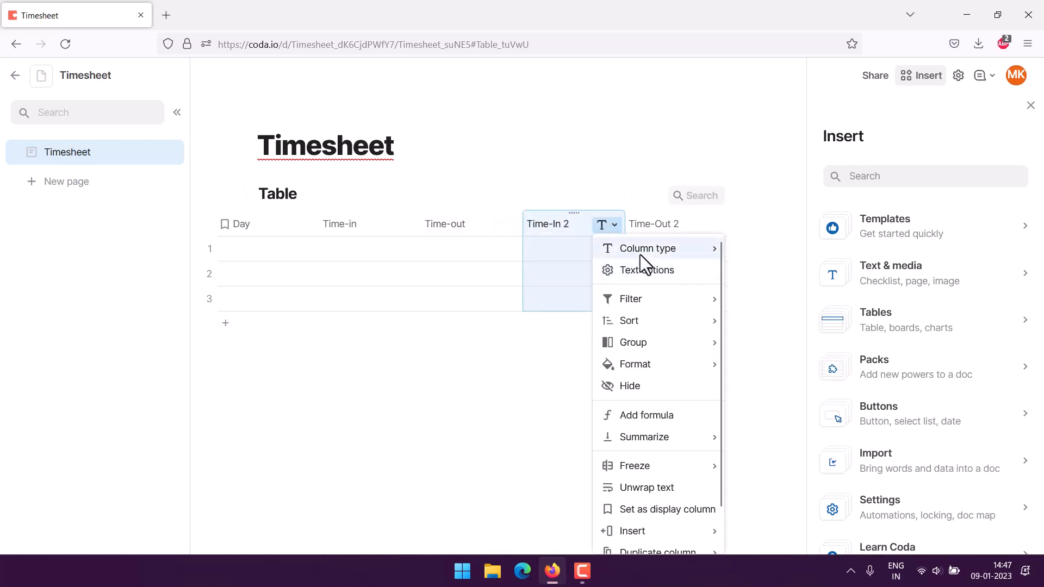
mouse_move(640, 254)
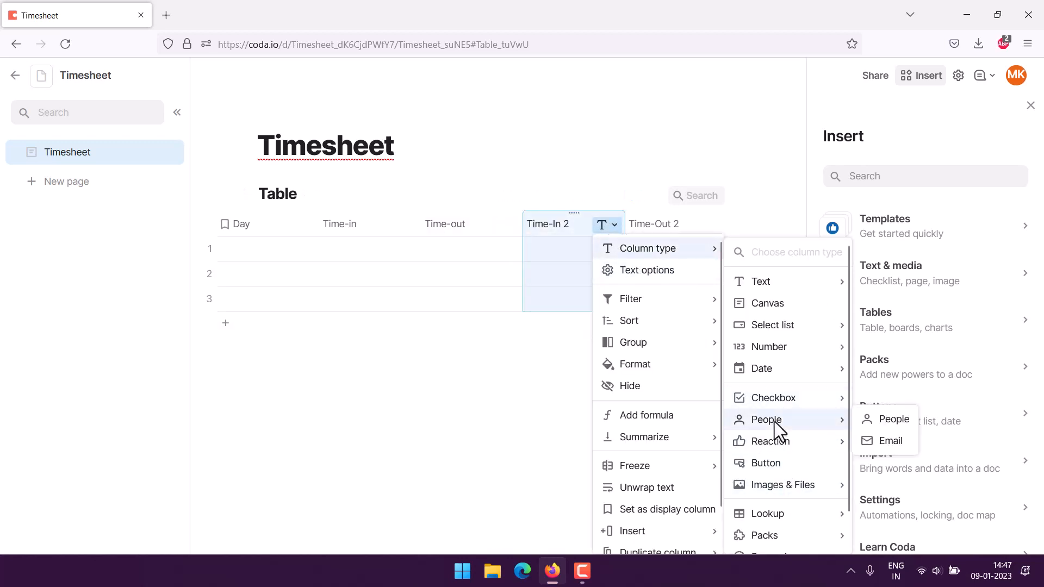
mouse_move(774, 367)
click(872, 414)
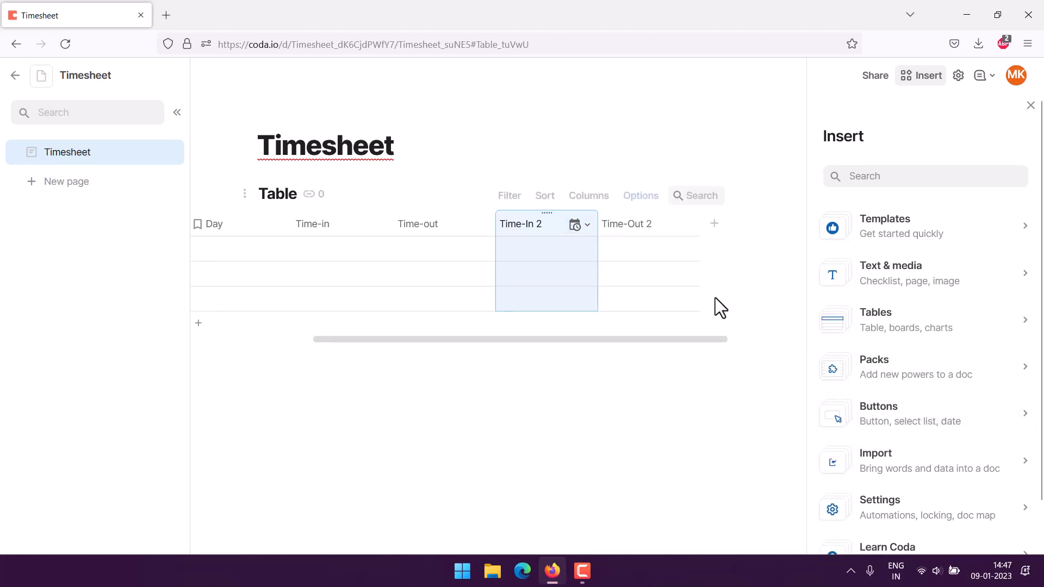
Change the column type of the Time-Out 2 column to Date and time
click(690, 229)
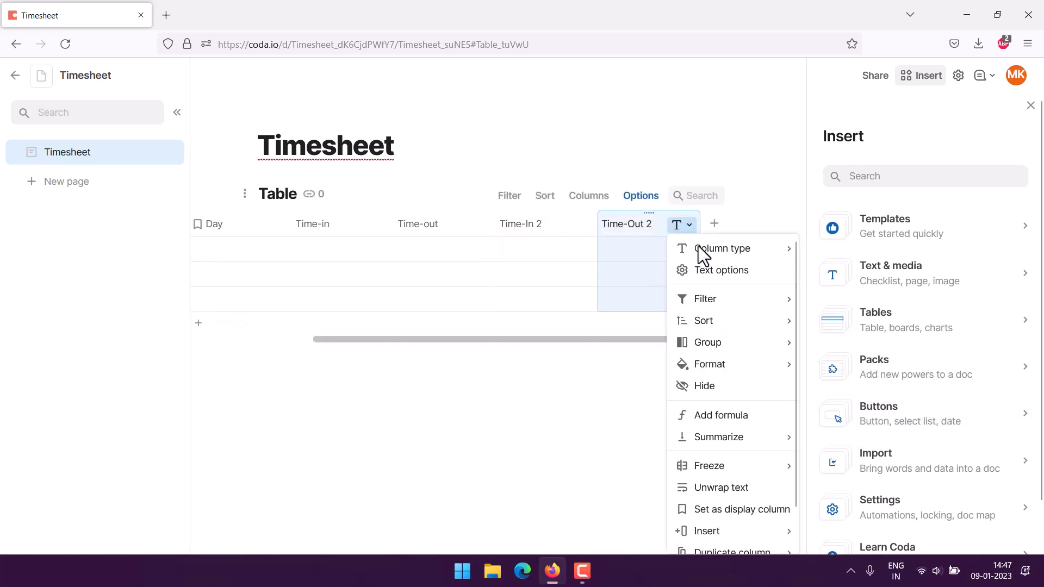
mouse_move(715, 346)
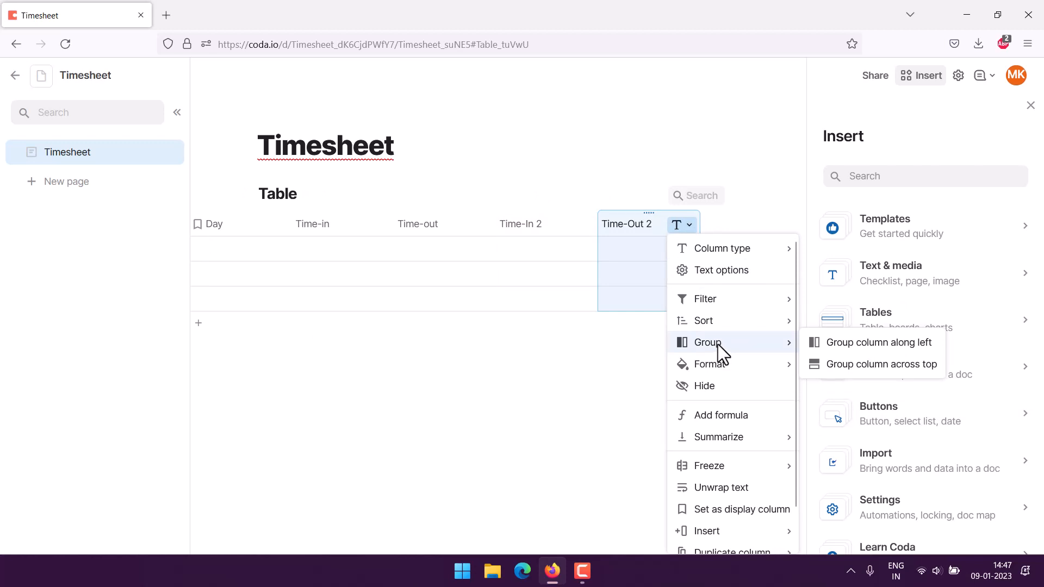
mouse_move(758, 257)
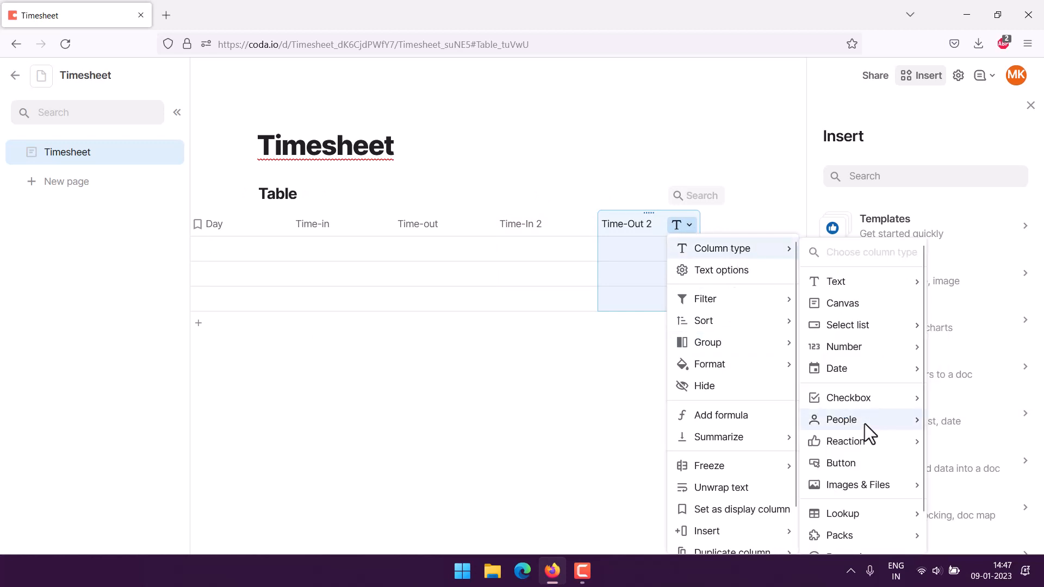
click(948, 411)
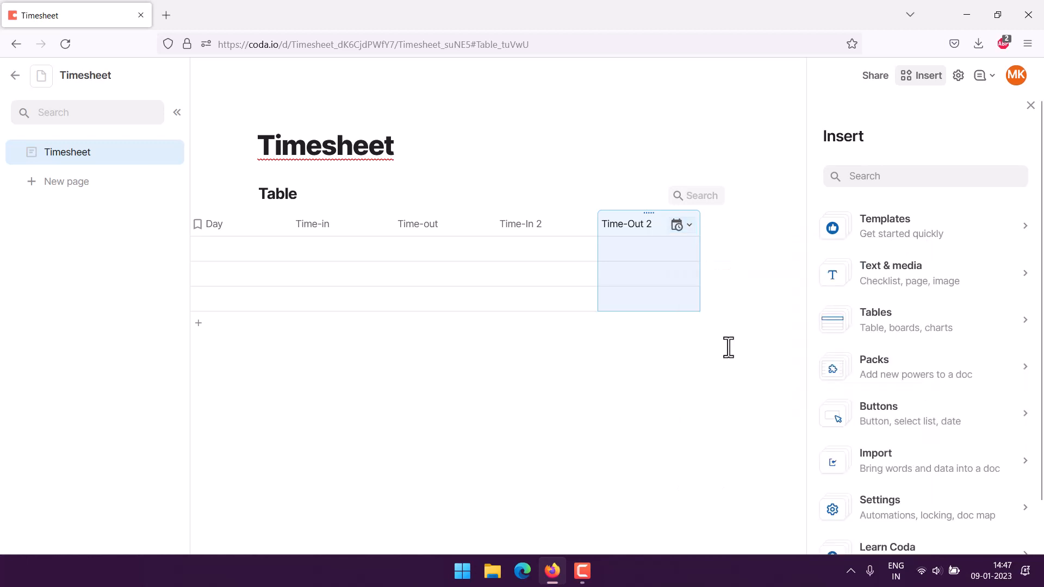
Add a sixth column at the end of the table and name it Total Hours
click(714, 224)
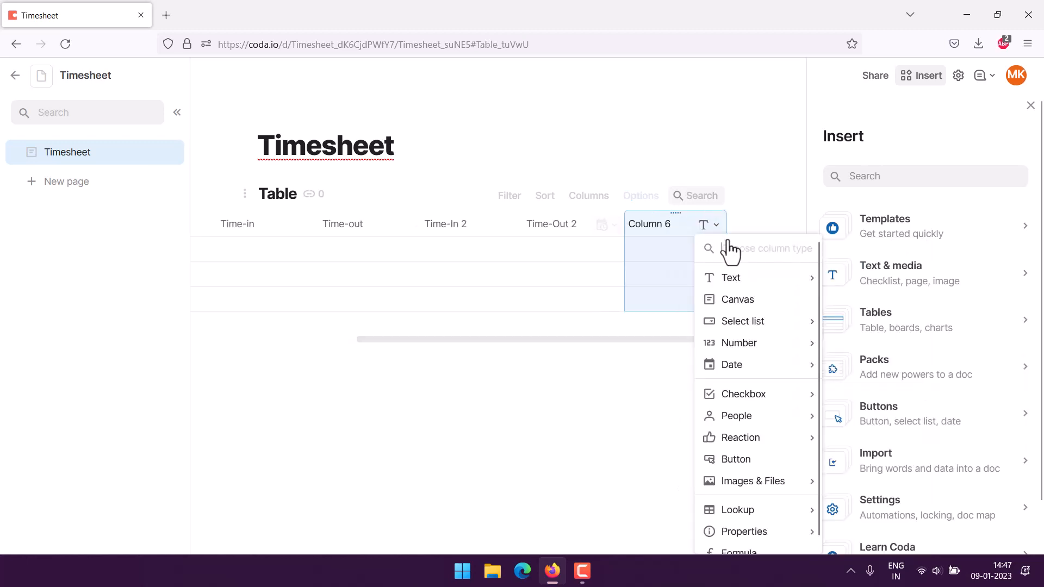
click(686, 224)
text(Tota)
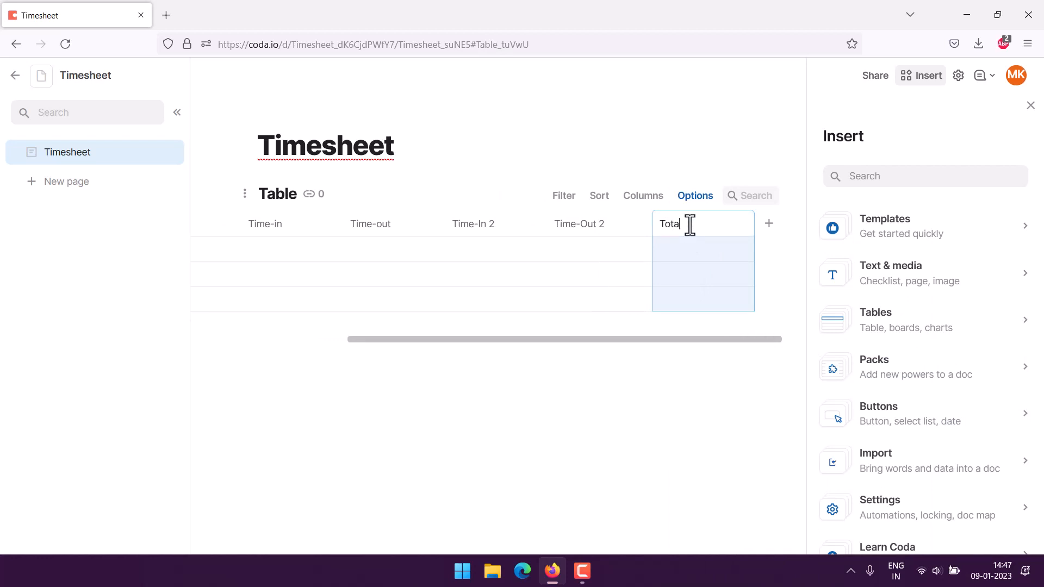
text(l Hours)
click(650, 137)
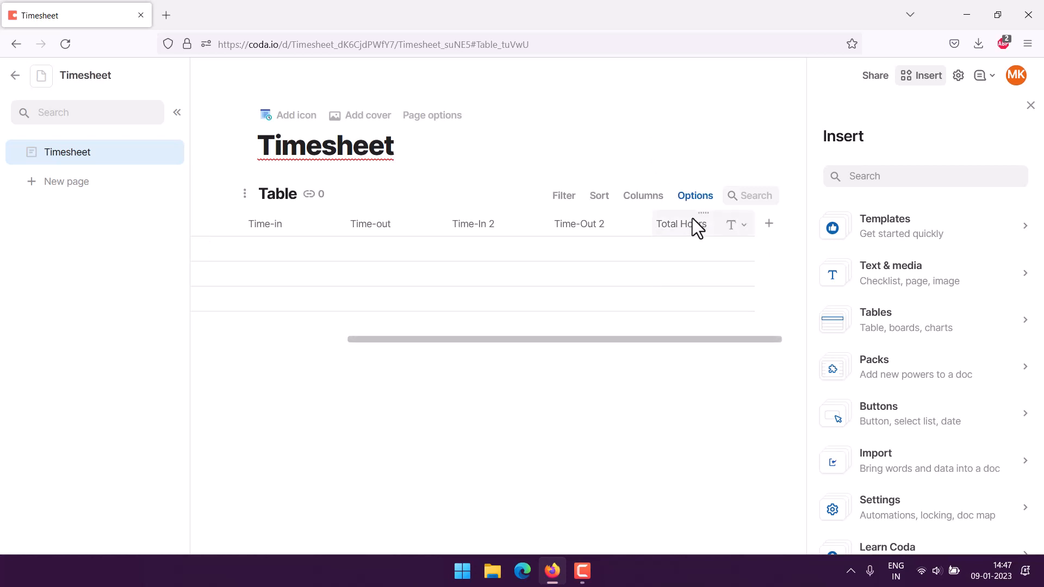
Set the Total Hours column's type to Formula to start its column formula
click(693, 219)
click(743, 227)
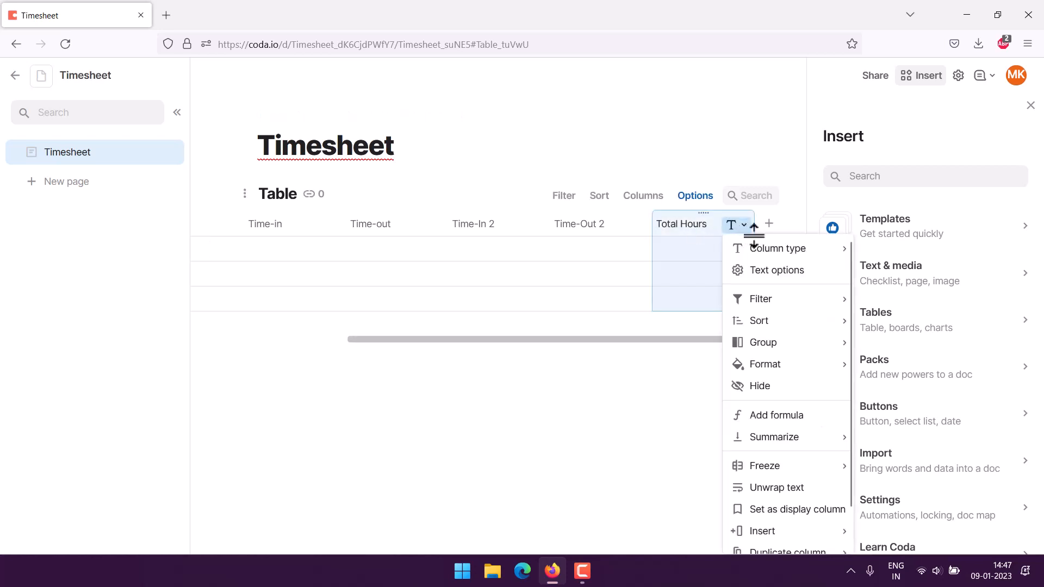
mouse_move(796, 250)
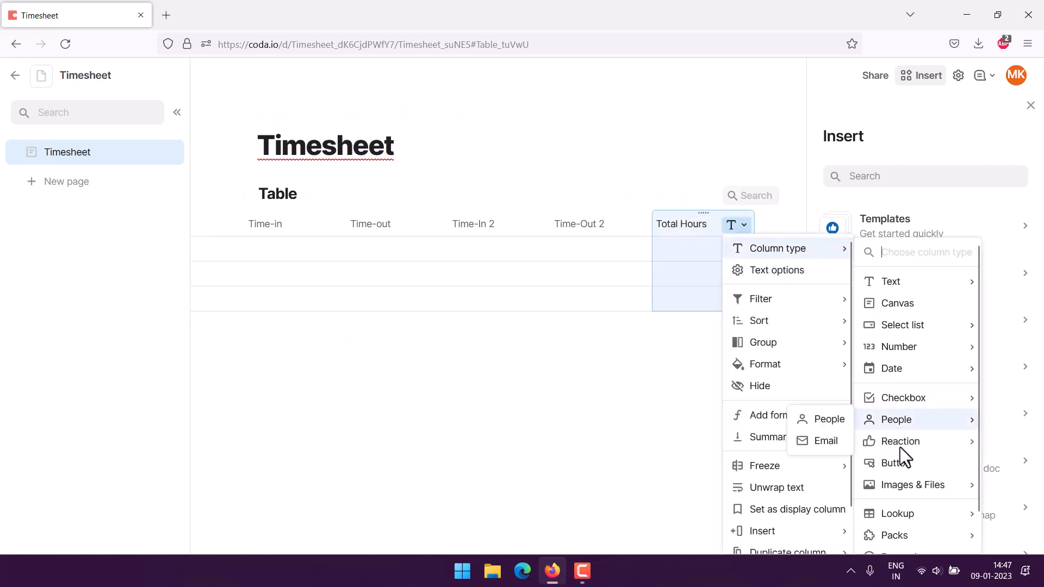
scroll(910, 487, down, 1)
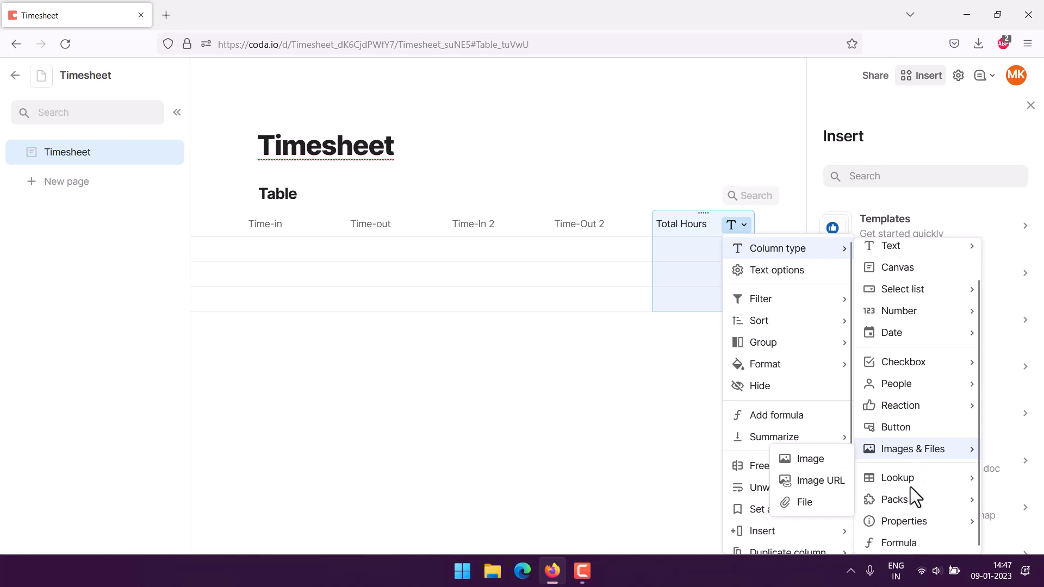
click(915, 546)
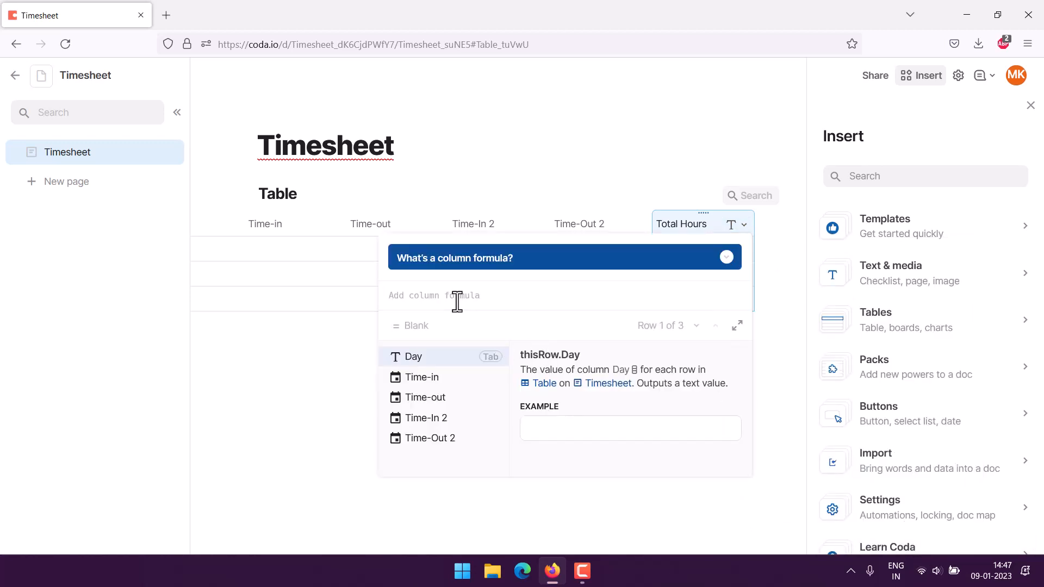
Enter =(Time-out-Time-in) as the start of the Total Hours formula, referencing the first Time-out and Time-in columns
key(Tab)
key(BackSpace)
text(()
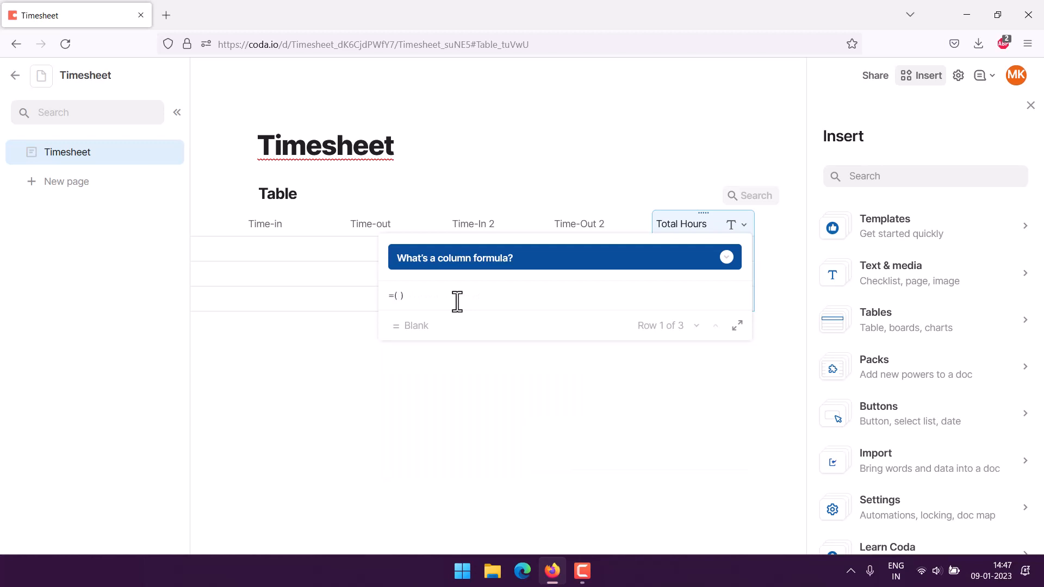
text(Time-out)
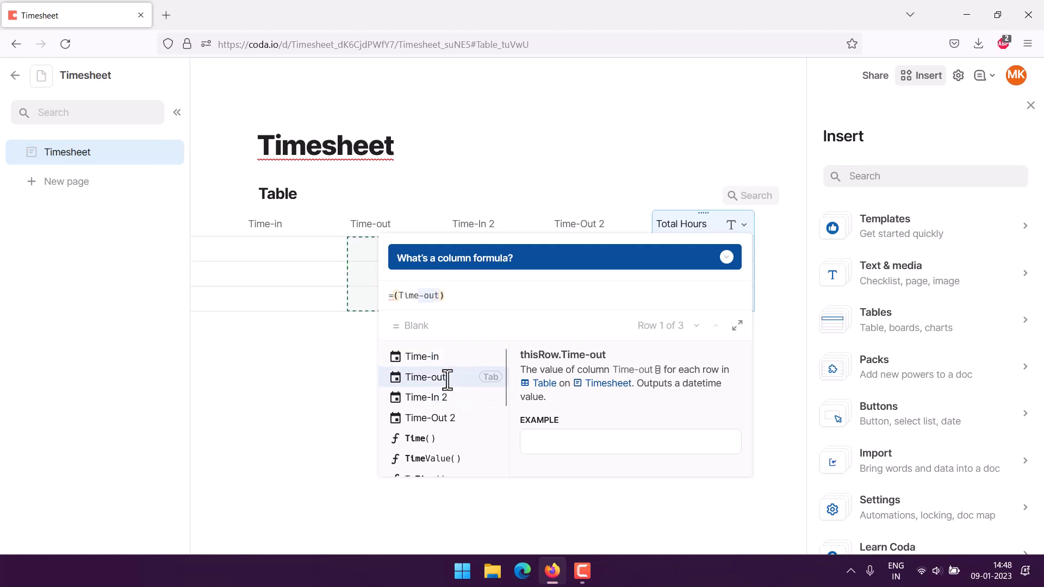
click(447, 378)
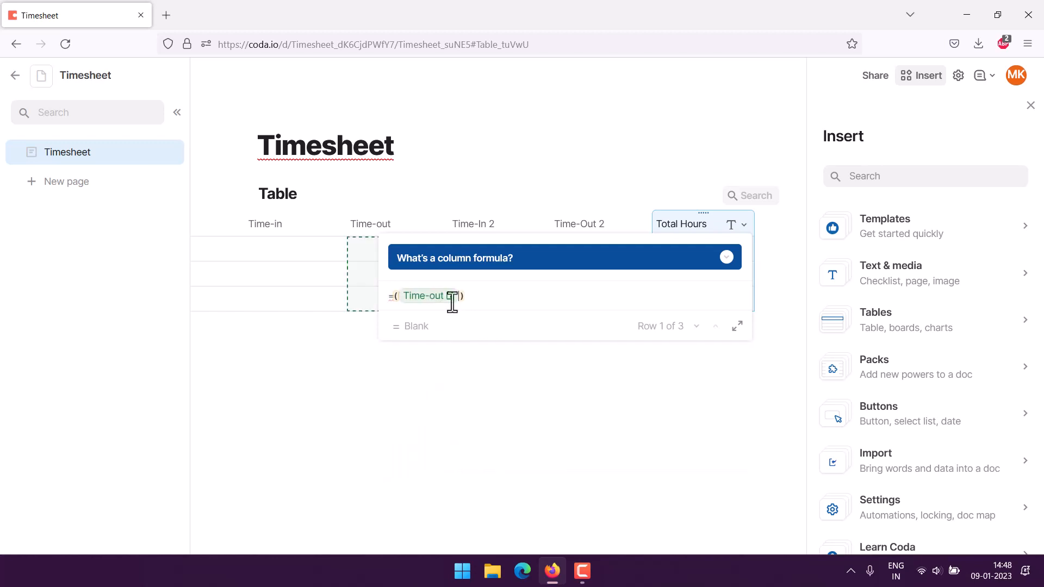
text(-Count()
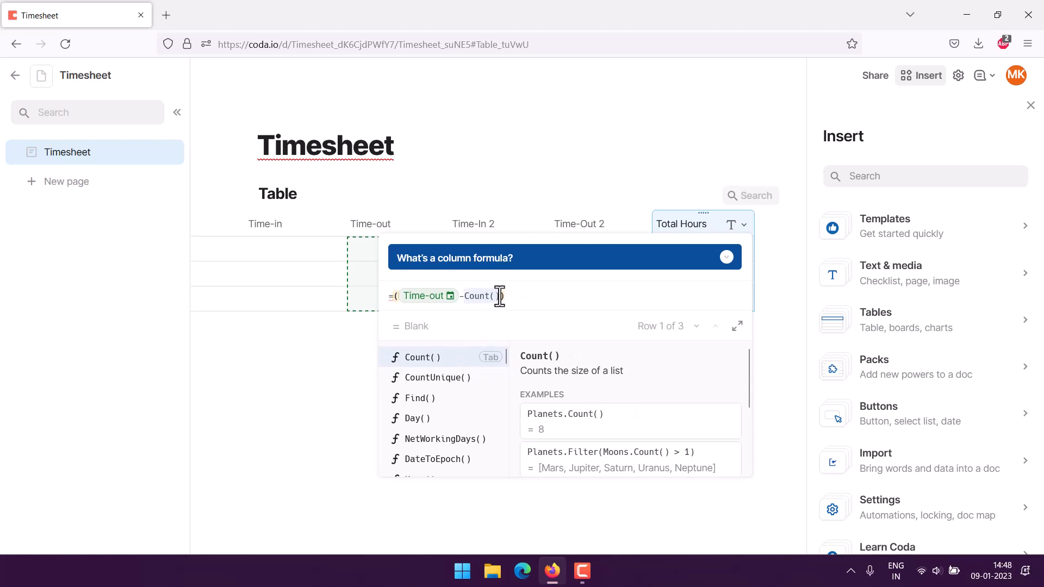
drag(498, 298, 467, 296)
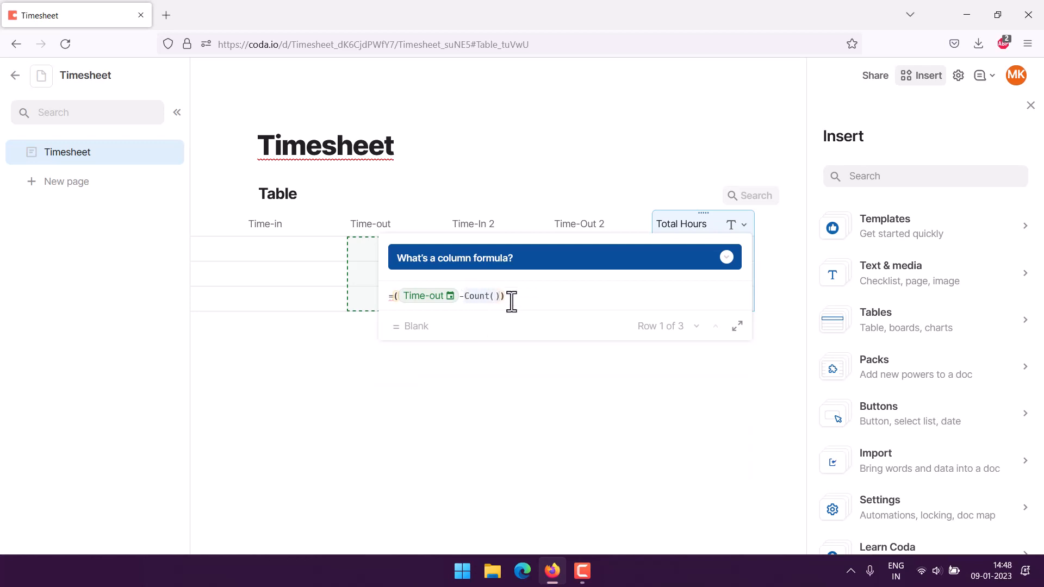
text(Time-i)
click(445, 354)
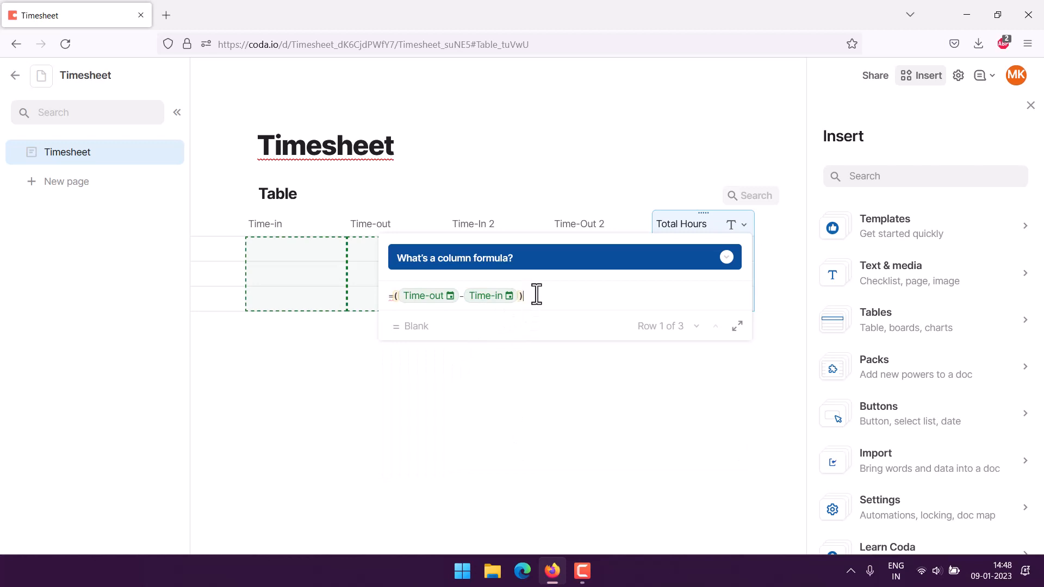
Extend the Total Hours formula with +(Time-Out 2-Time-In 2), referencing the second pair of time columns
text(+Days()
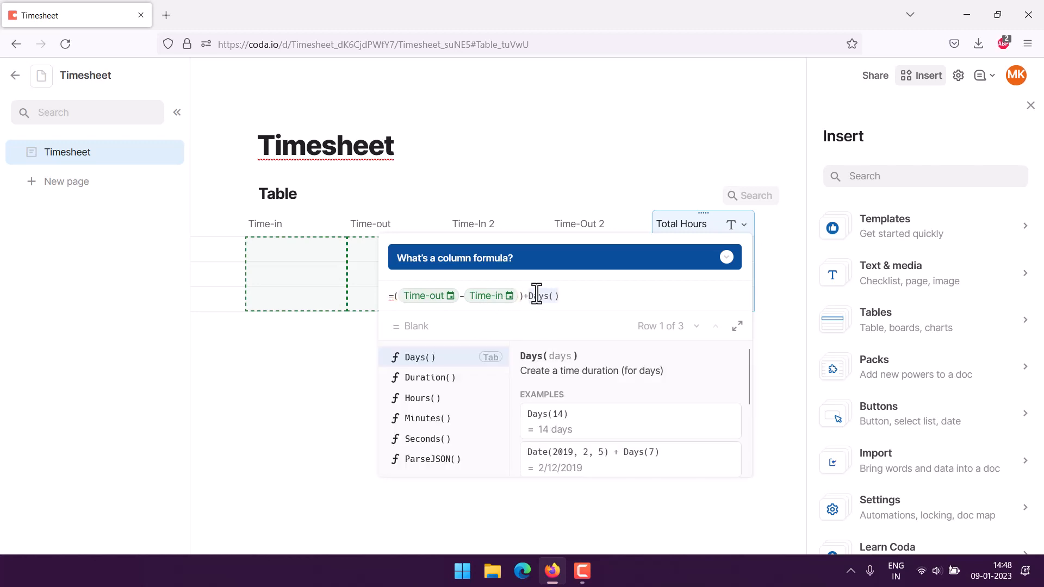
key(Tab)
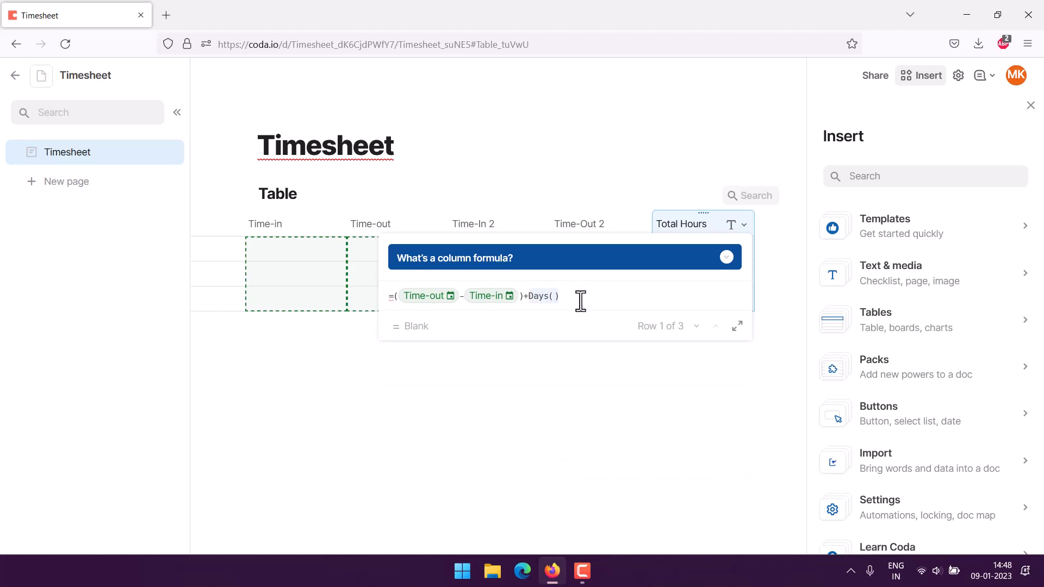
text((Time-Out 2)
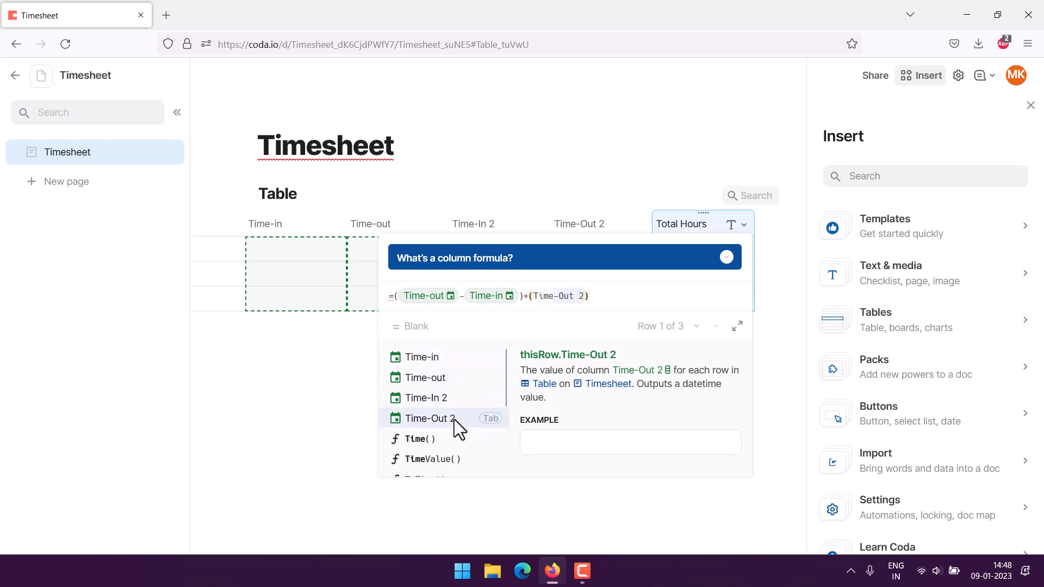
click(454, 419)
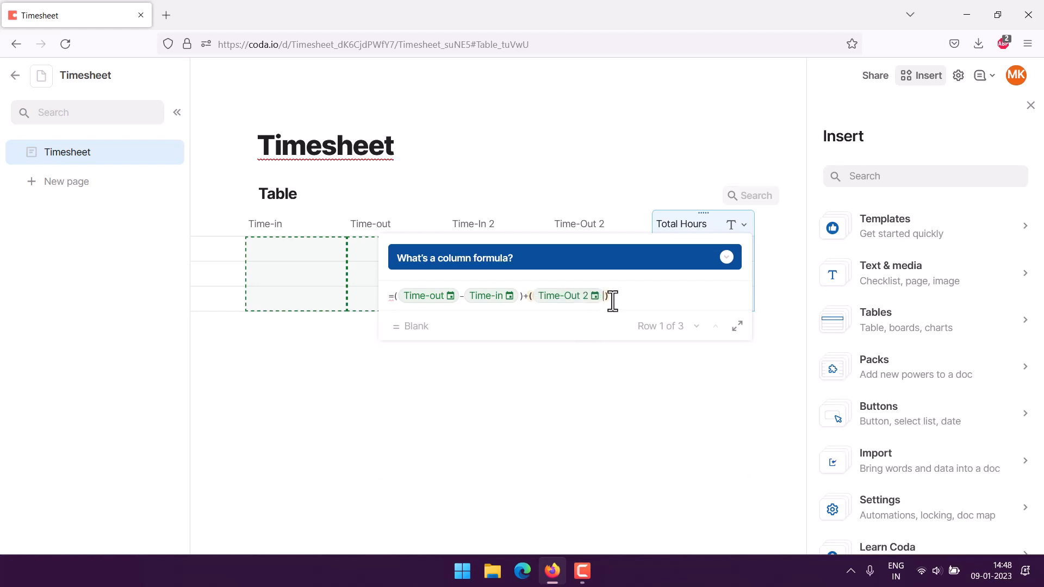
text(-Time-In 2)
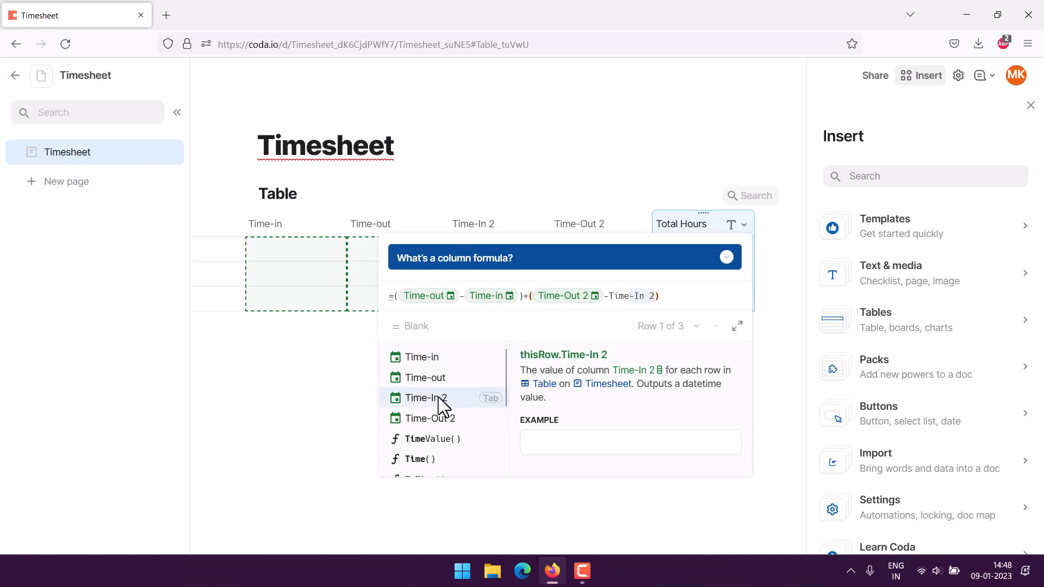
click(443, 400)
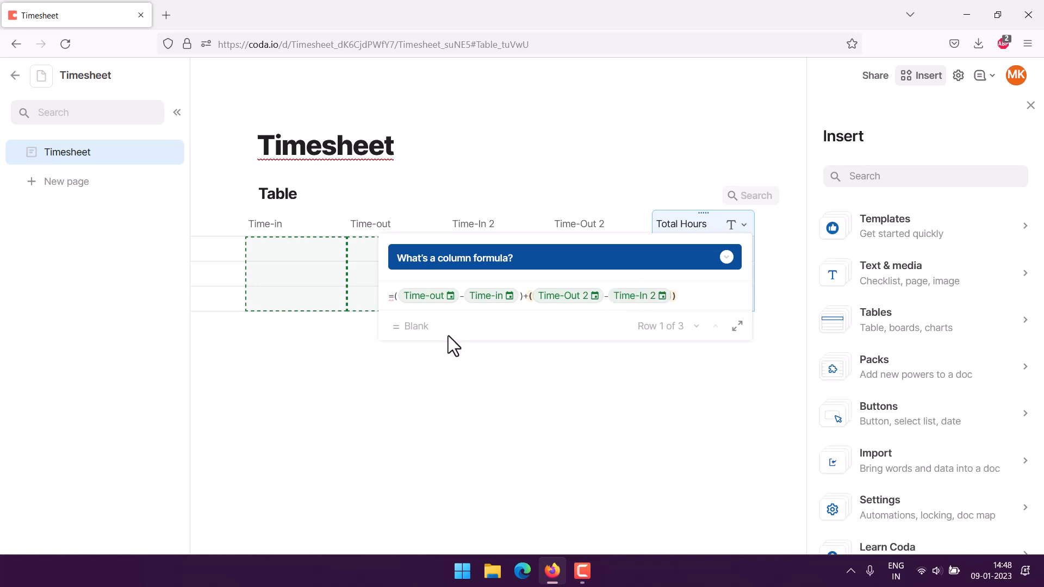
click(387, 297)
key(Tab)
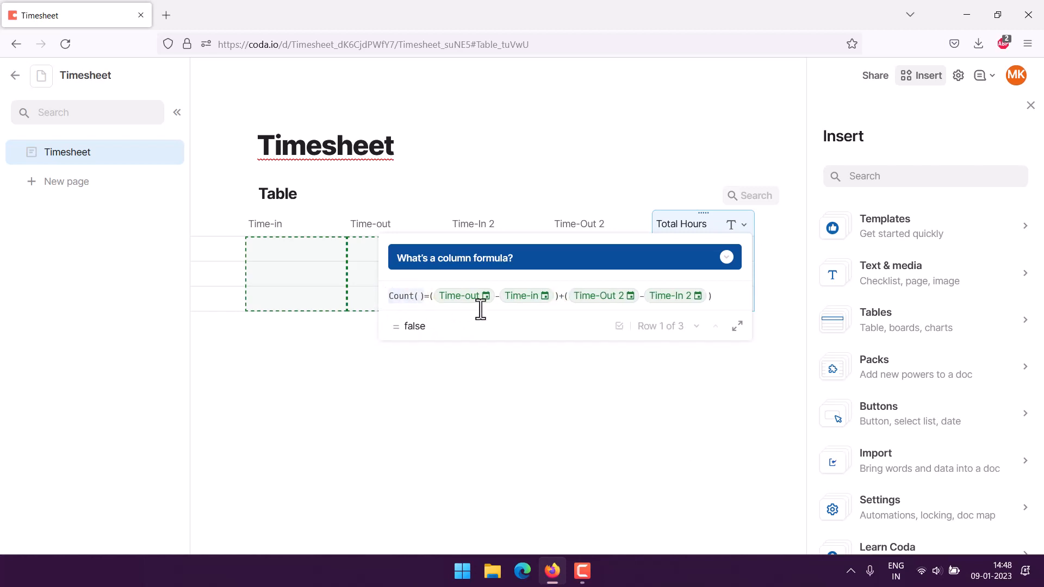
key(ctrl+z)
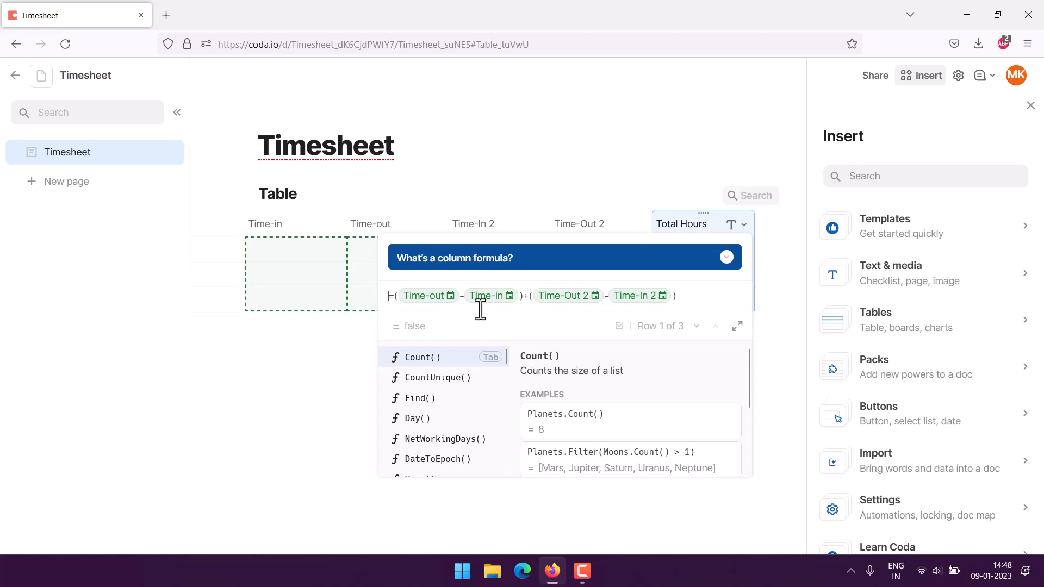
Apply the finished formula to the Total Hours column
click(705, 295)
key(Return)
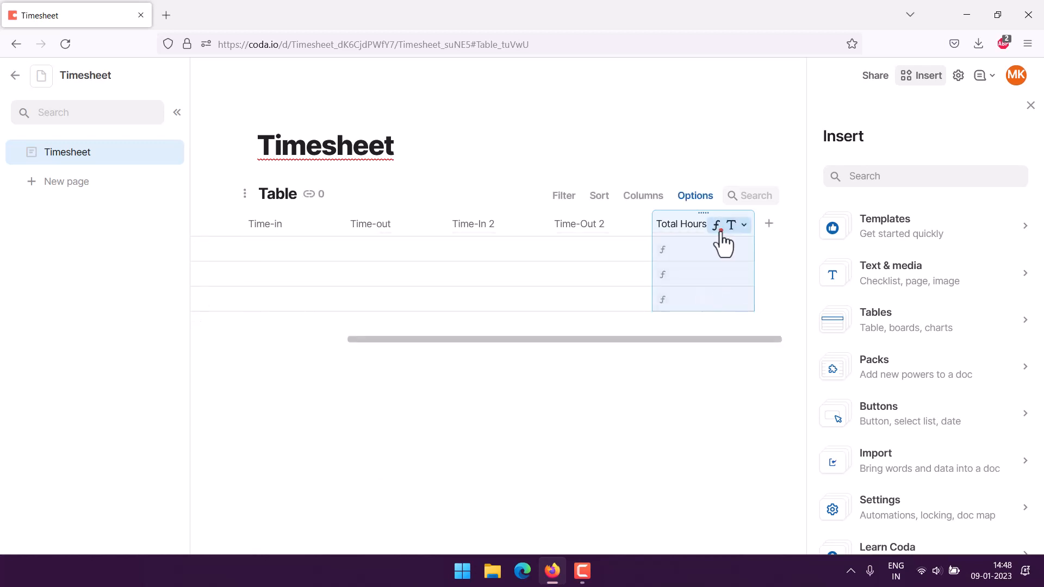
Reopen the Total Hours column's formula for editing
mouse_move(732, 231)
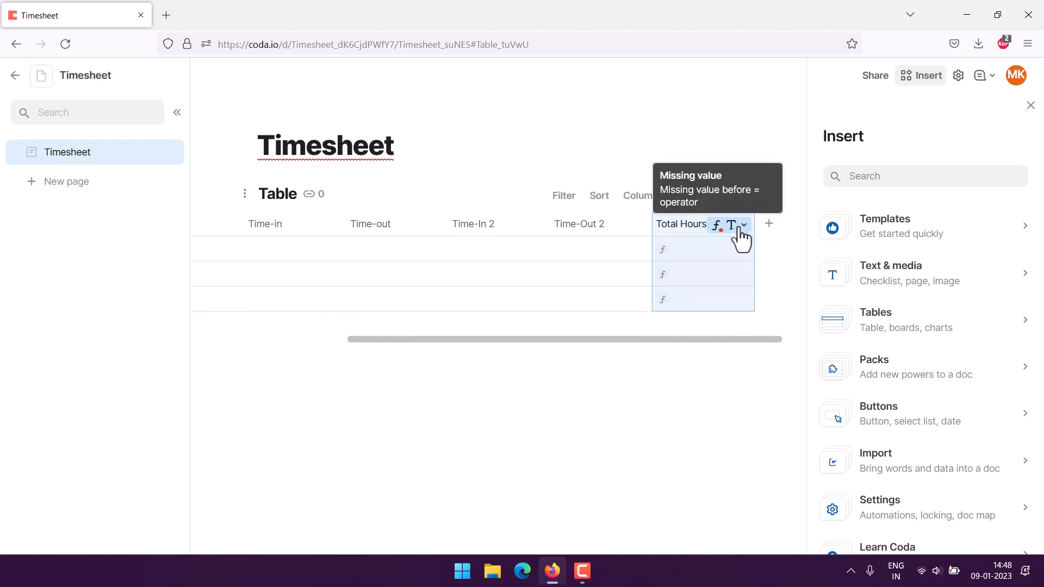
click(743, 224)
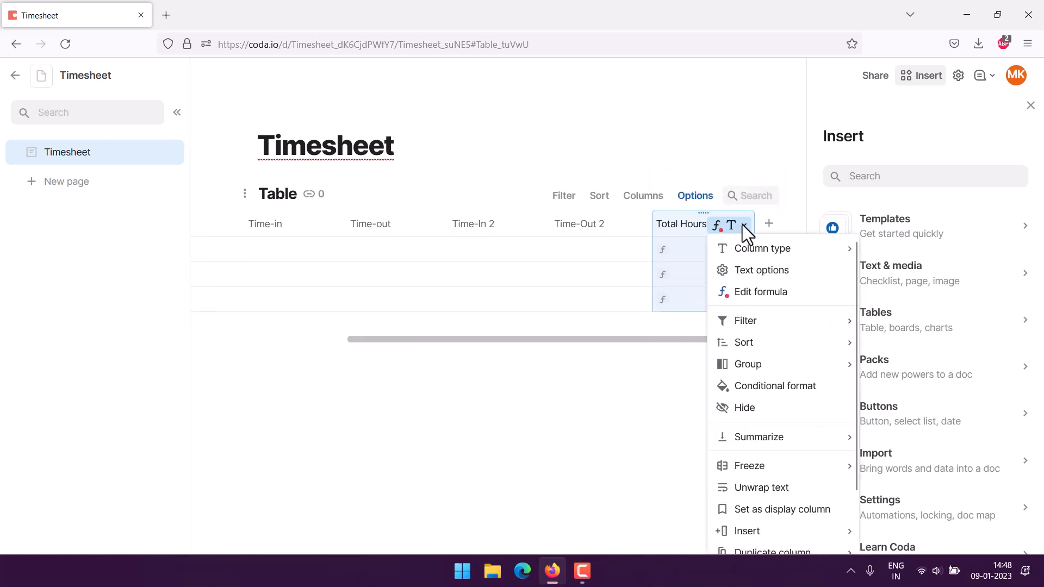
click(758, 292)
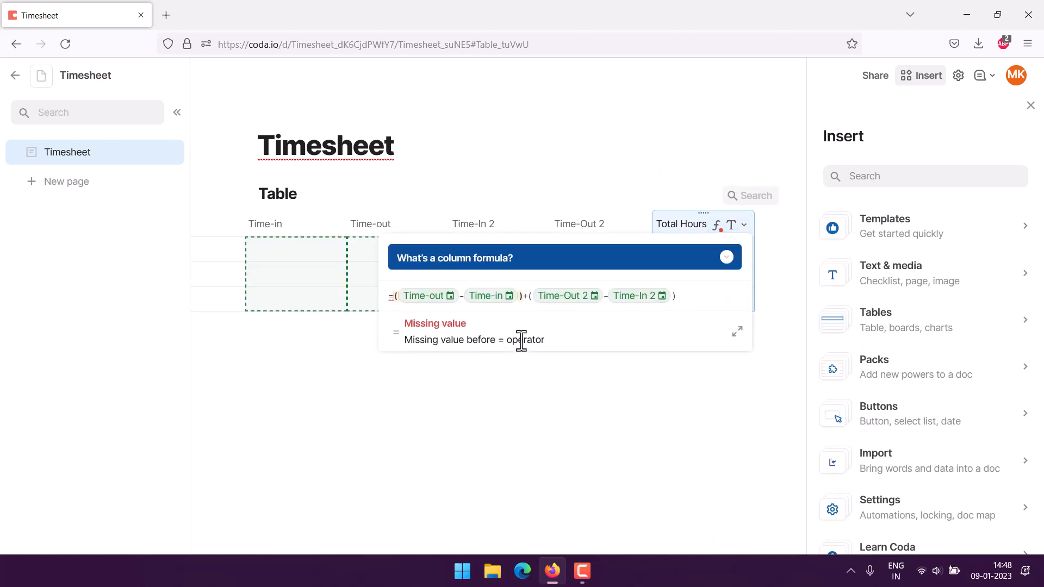
Try to prefix the Total Hours formula with the hours() function
click(392, 297)
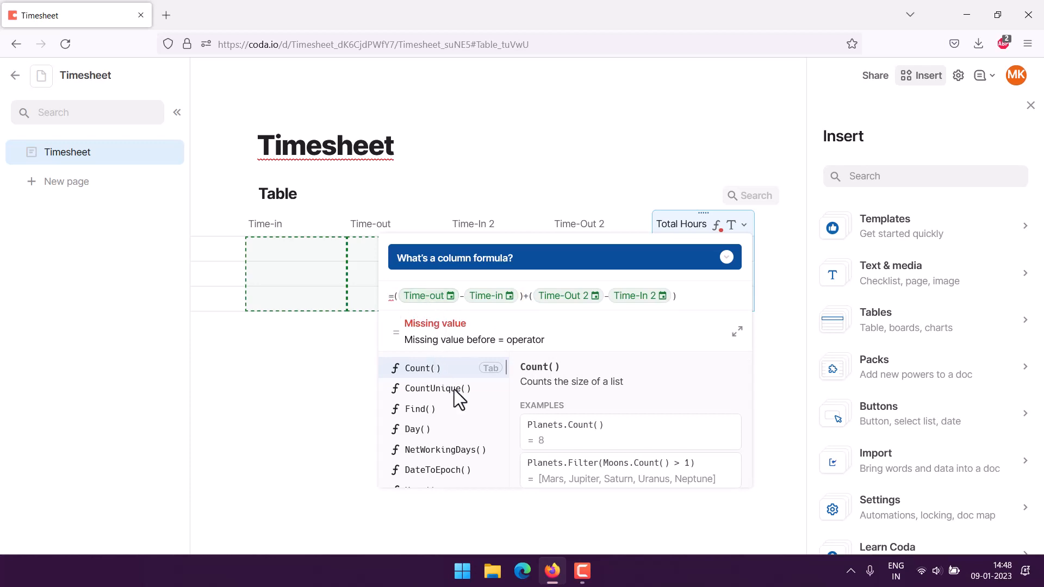
scroll(456, 393, down, 5)
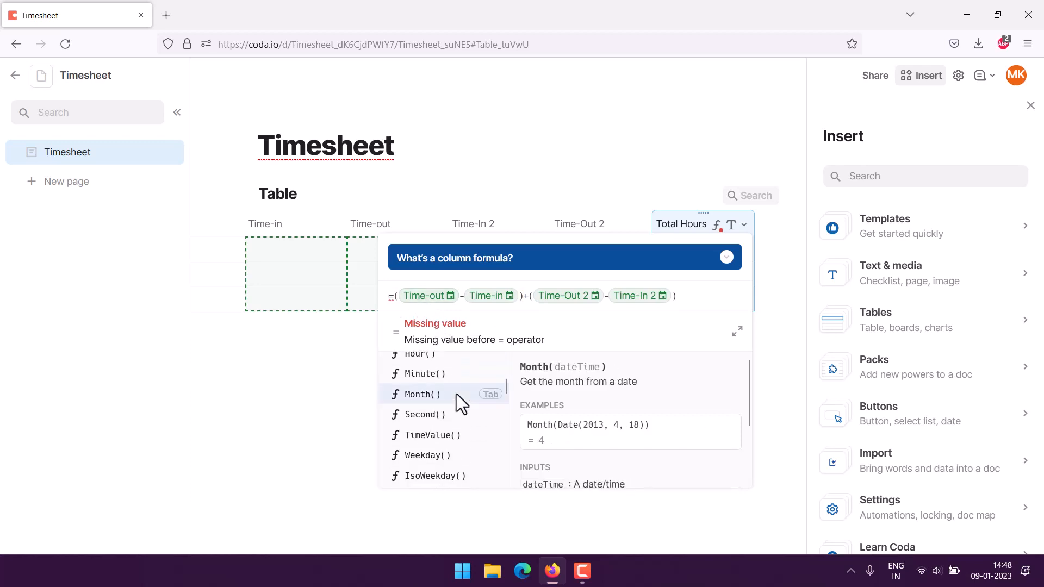
scroll(456, 394, up, 2)
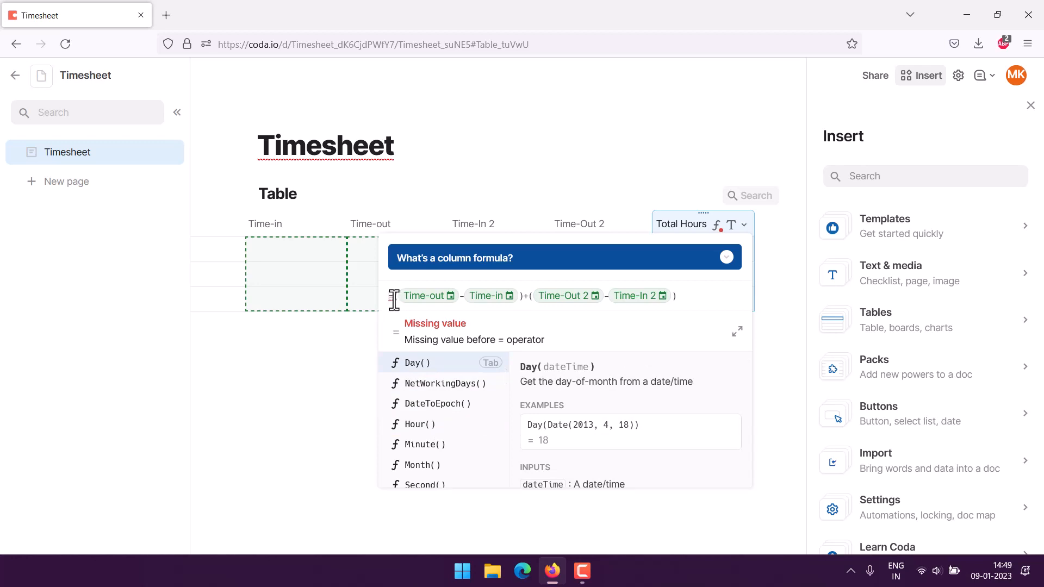
text(Hour)
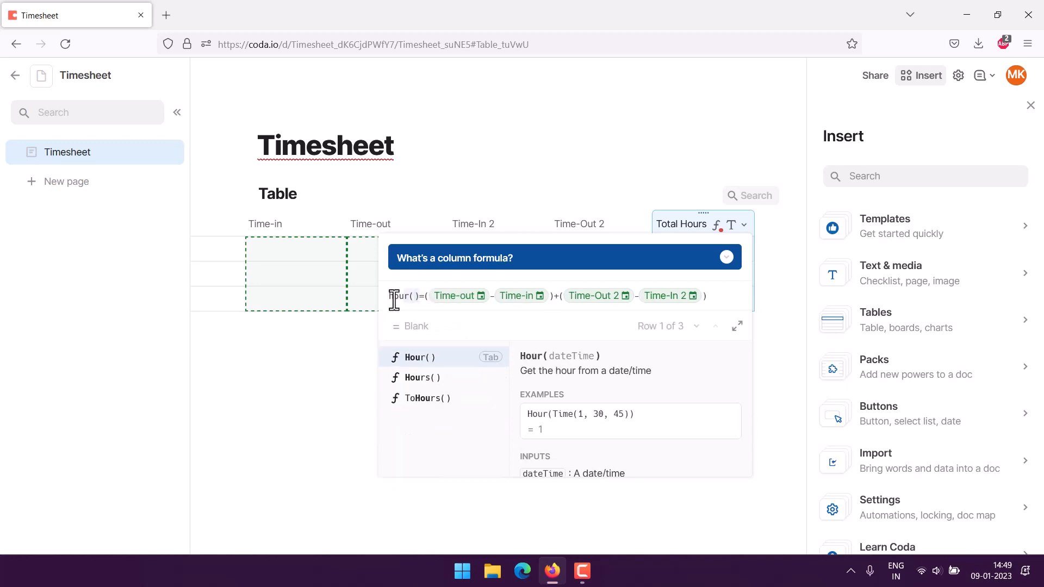
text(s)
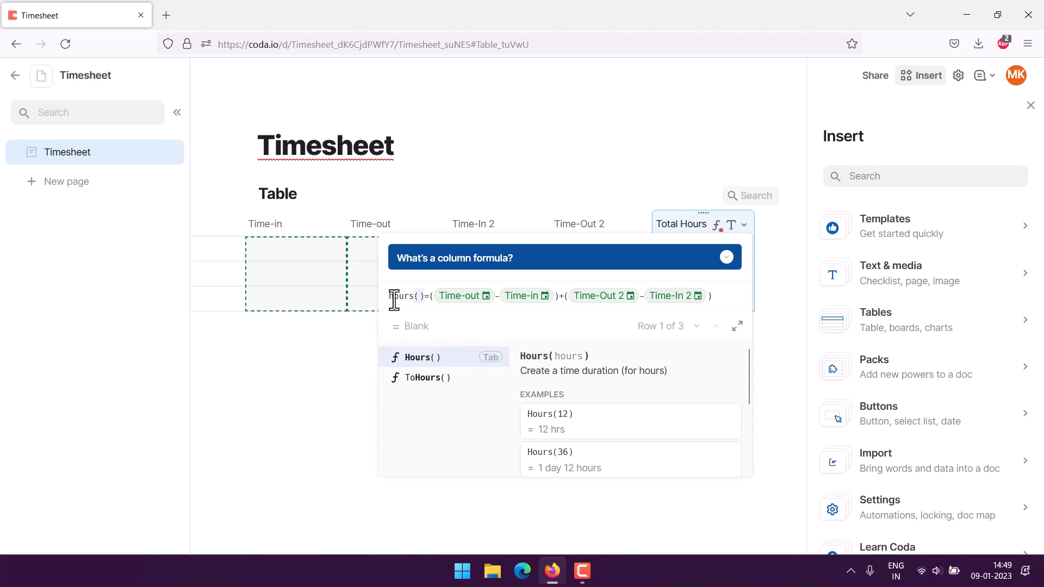
click(730, 295)
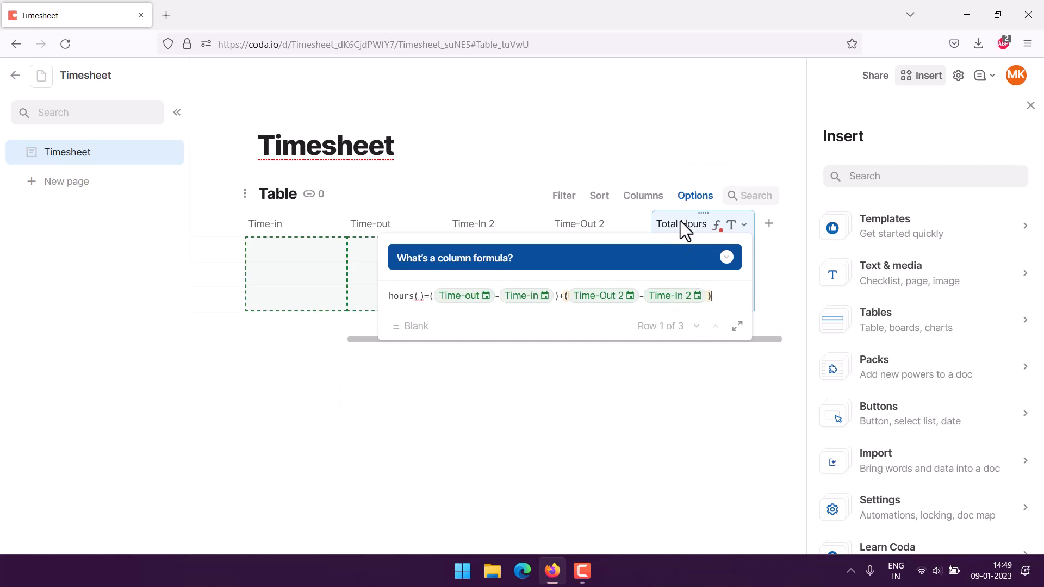
Remove the leading hours()= from the Total Hours formula and apply it as (Time-out-Time-in)+(Time-Out 2-Time-In 2)
click(430, 297)
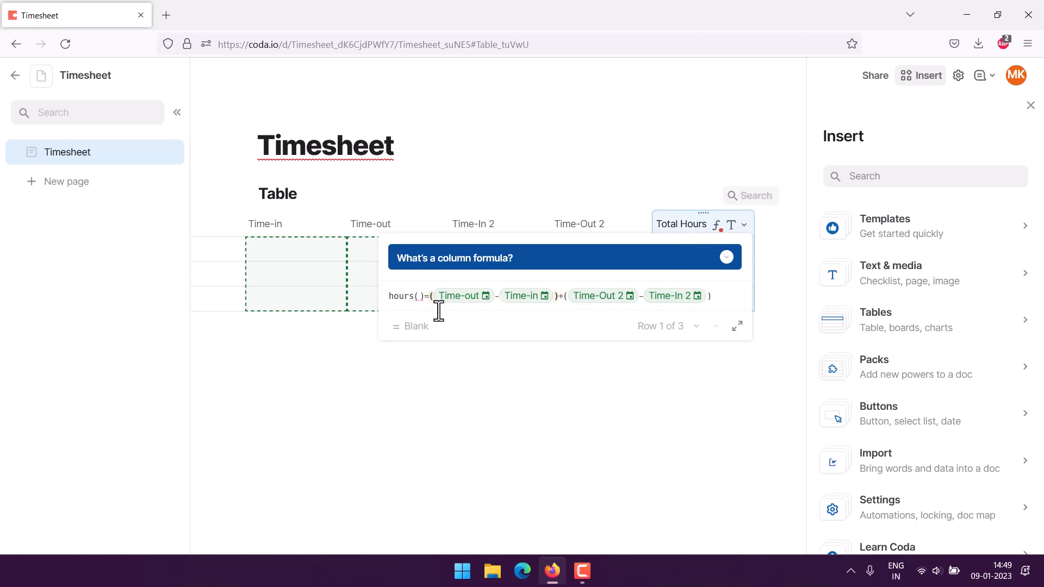
key(BackSpace)
key(BackSpace)
key(BackSpace)
key(BackSpace)
key(BackSpace)
key(BackSpace)
key(BackSpace)
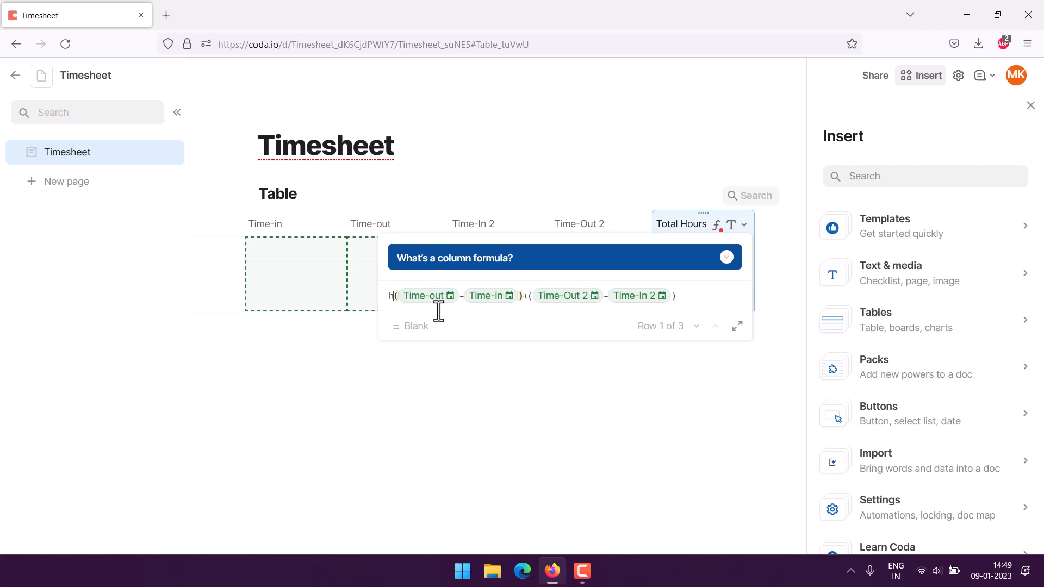
key(BackSpace)
click(685, 294)
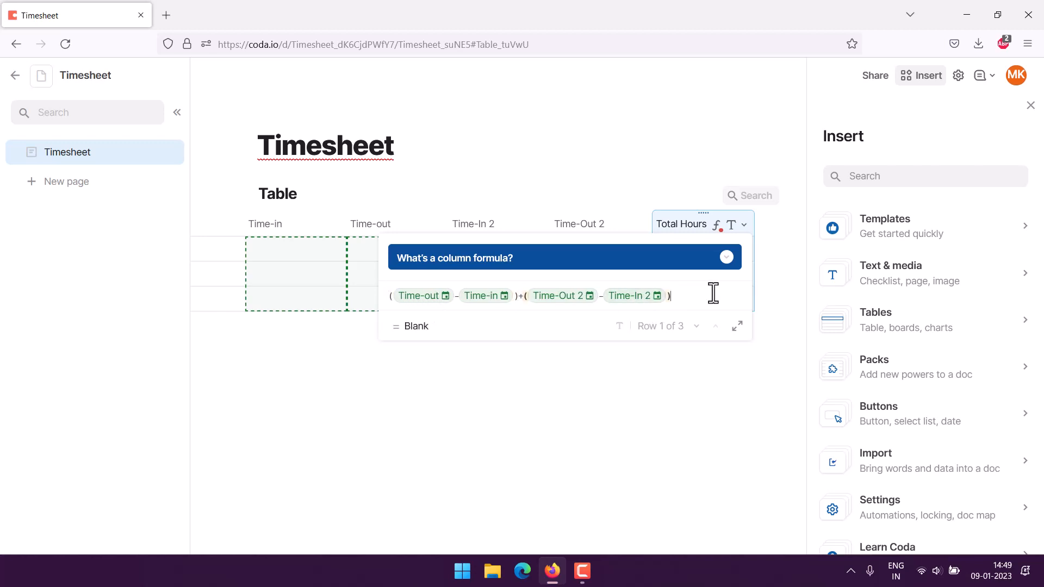
key(Return)
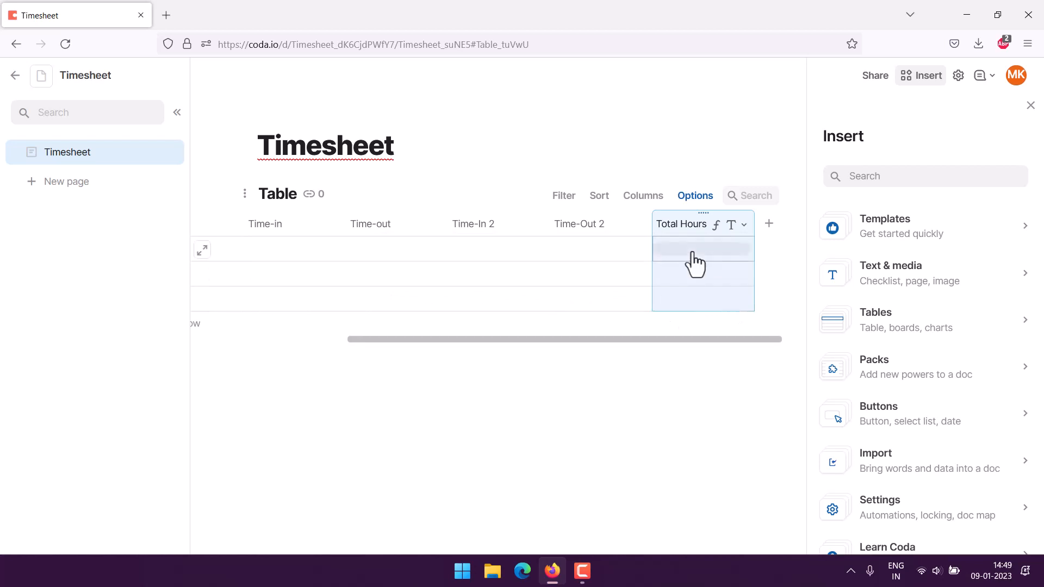
Enter Monday as the Day in the table's first row
drag(417, 339, 220, 341)
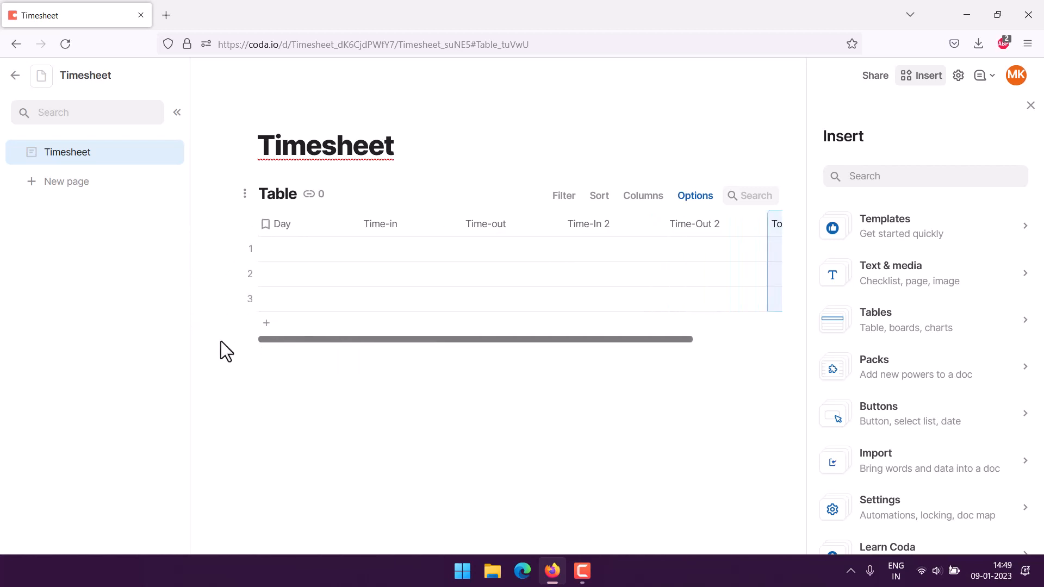
double_click(280, 249)
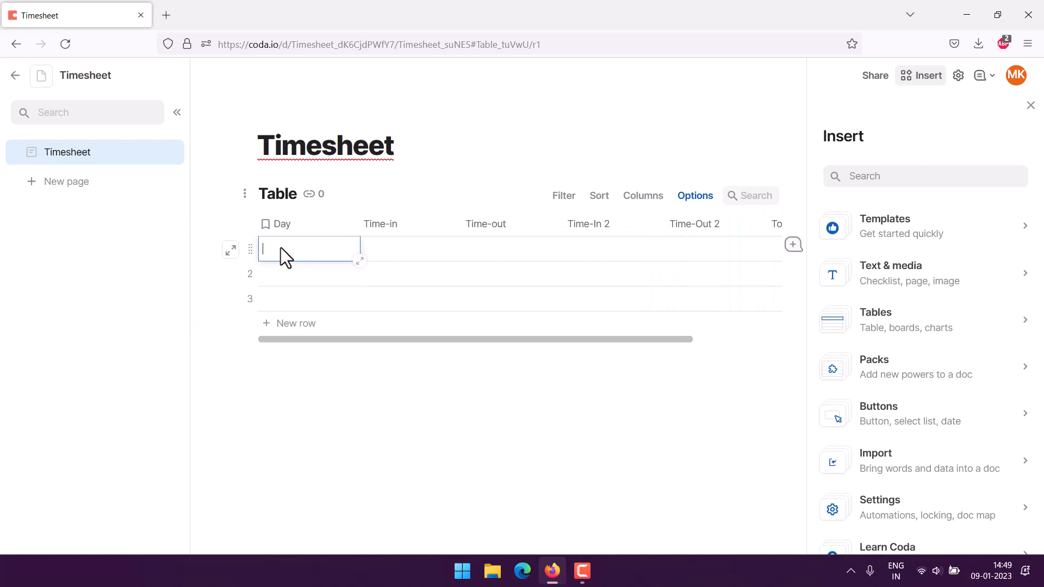
text(Sunday)
drag(306, 249, 259, 245)
text(M)
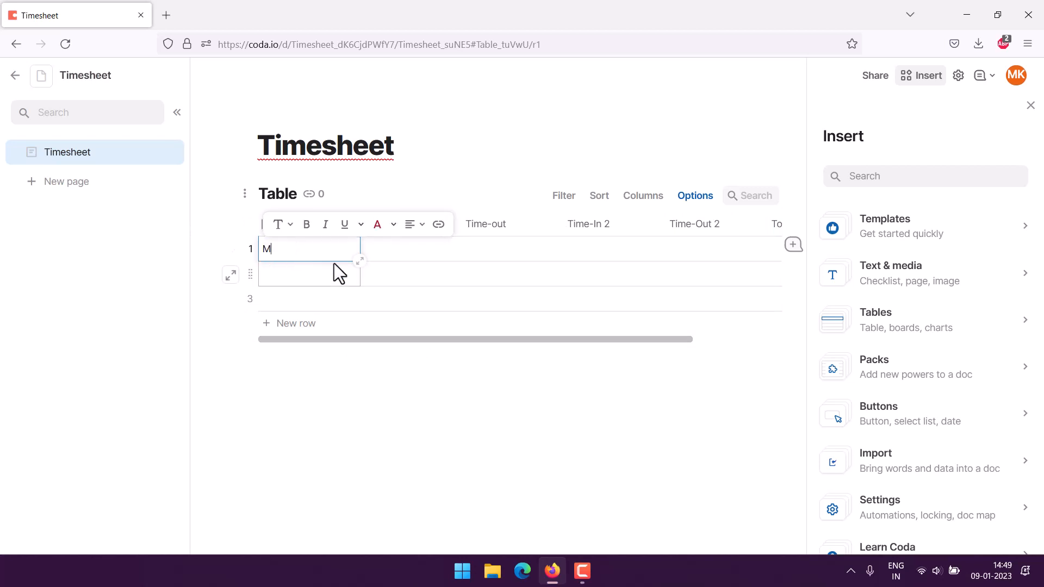
text(onday)
click(429, 246)
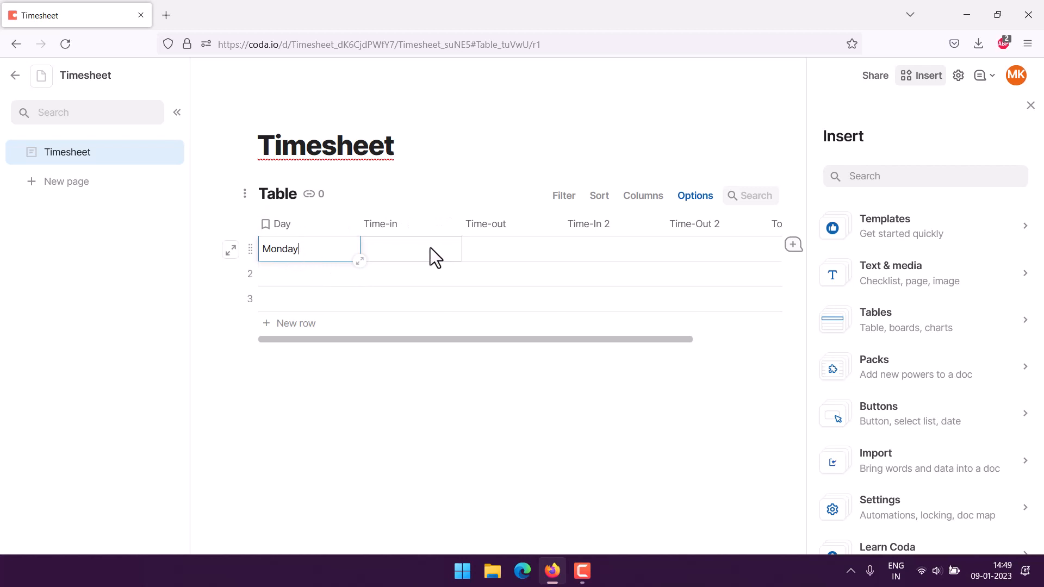
Set Monday's Time-in to 1/2/2023, 9:00 AM
double_click(396, 250)
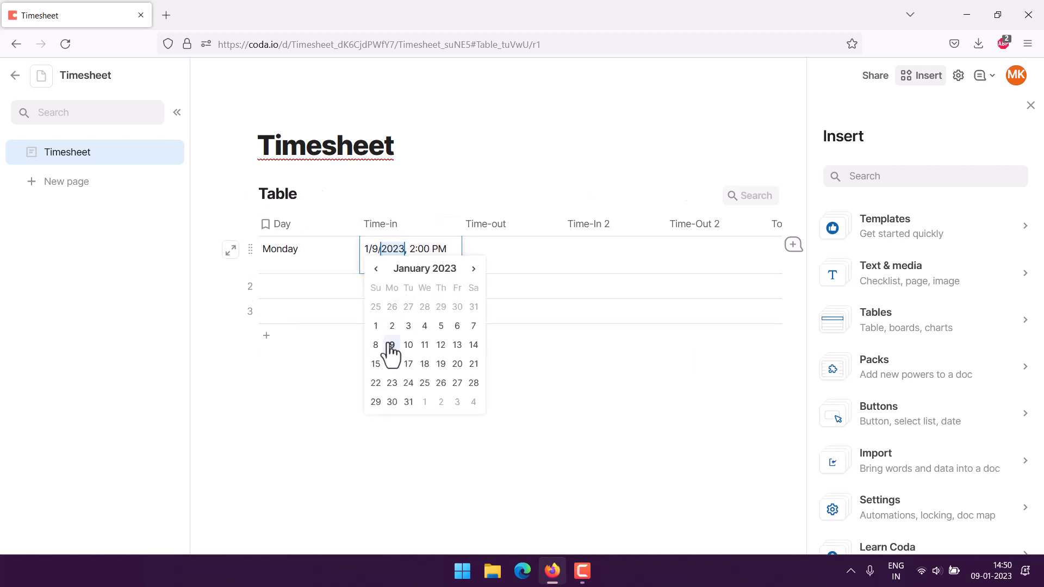
click(392, 326)
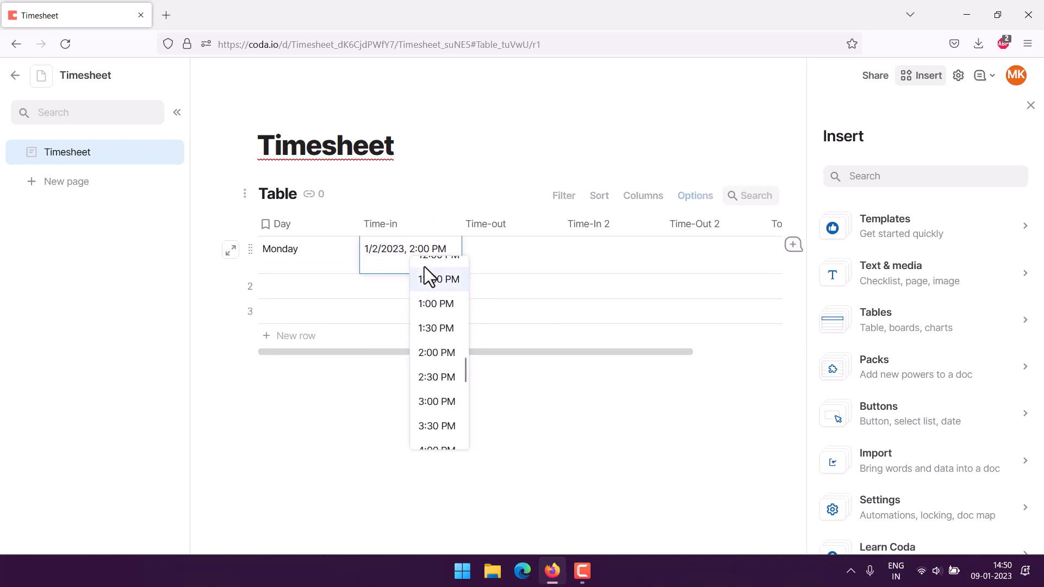
scroll(439, 296, up, 10)
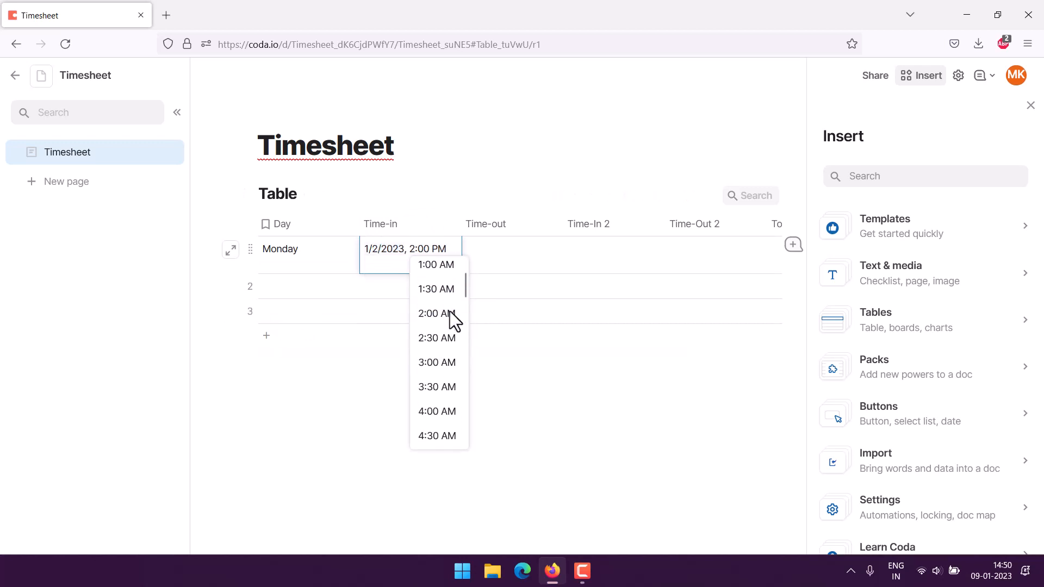
scroll(450, 315, down, 4)
scroll(450, 320, down, 3)
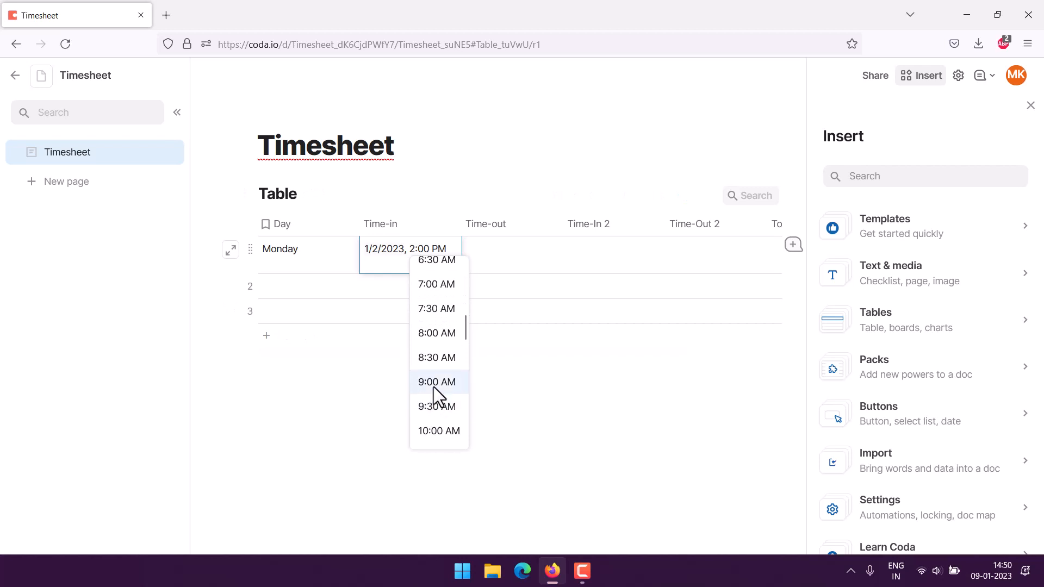
click(438, 381)
Set Monday's Time-out to 1/2/2023, 1:30 PM
double_click(489, 250)
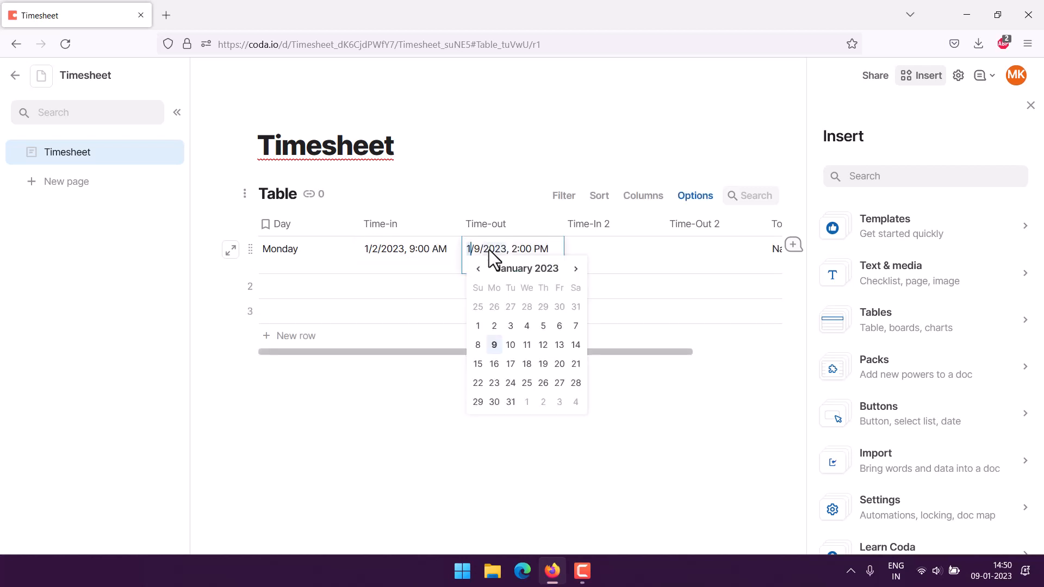
click(494, 325)
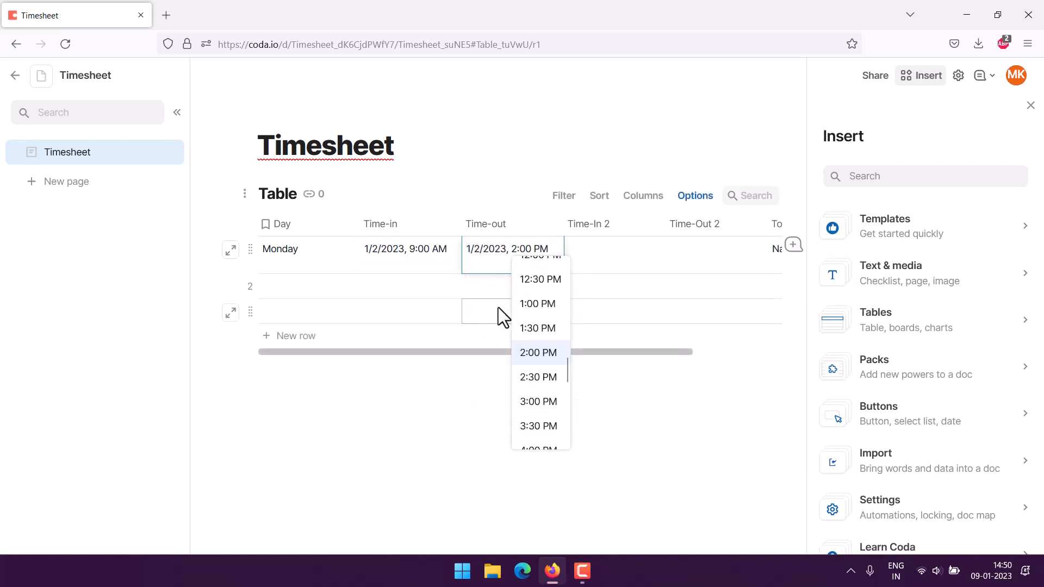
click(537, 329)
Set Monday's Time-In 2 to 1/2/2023, 2:00 PM
click(602, 251)
double_click(602, 249)
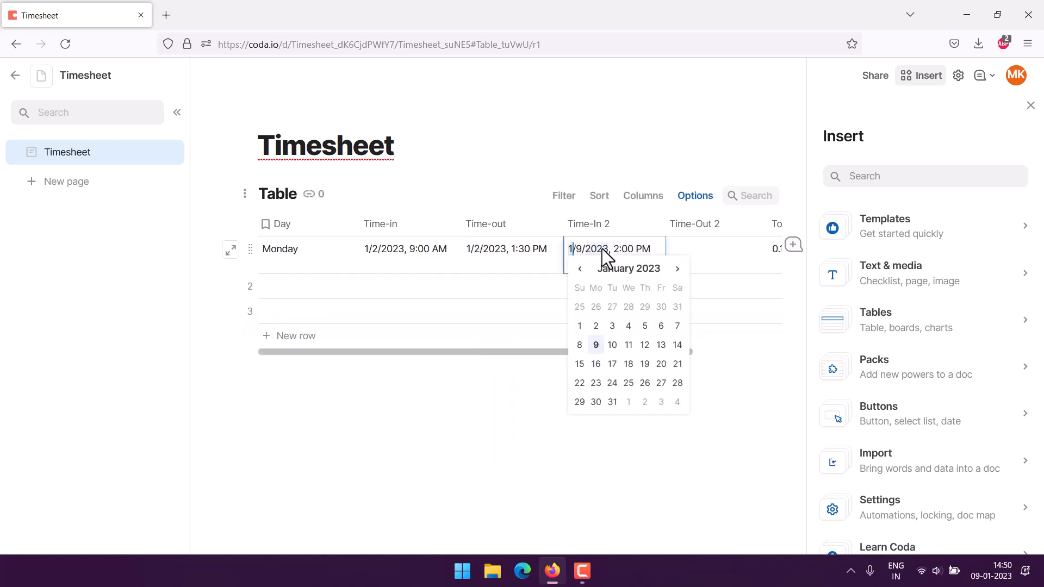
click(598, 326)
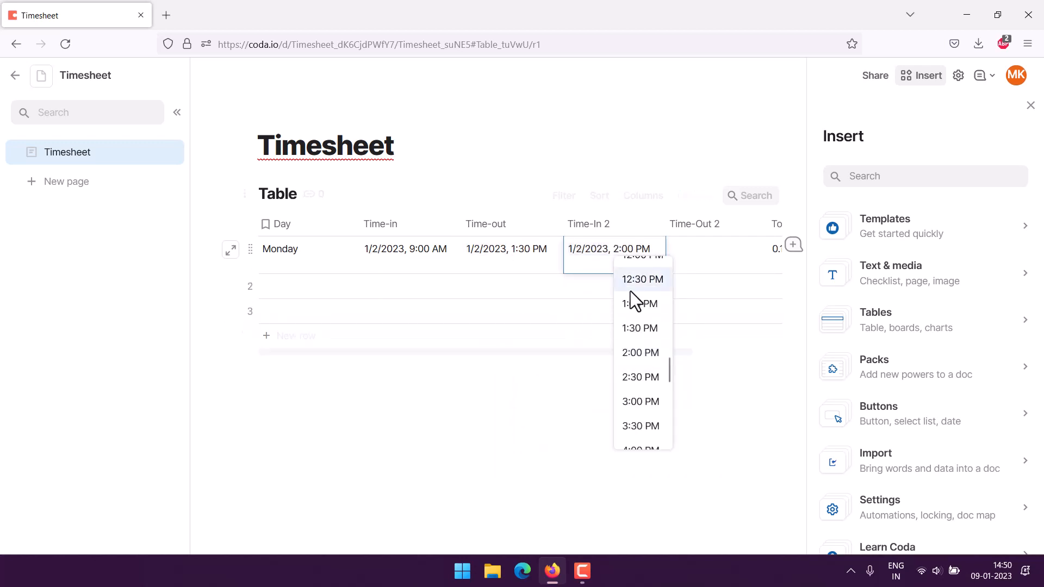
click(641, 353)
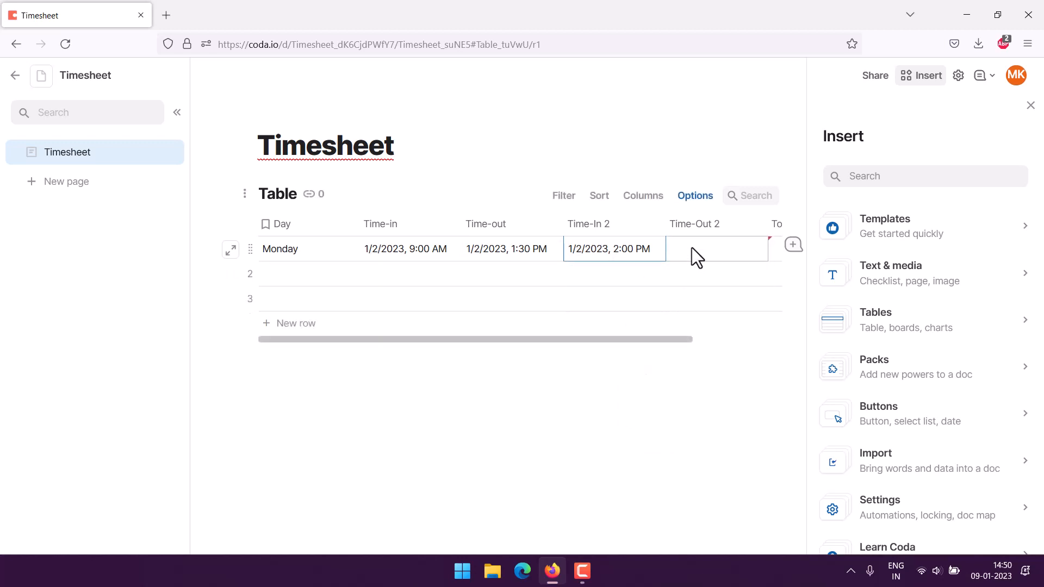
Set Monday's Time-Out 2 to 1/2/2023, 6:00 PM
double_click(692, 249)
click(700, 324)
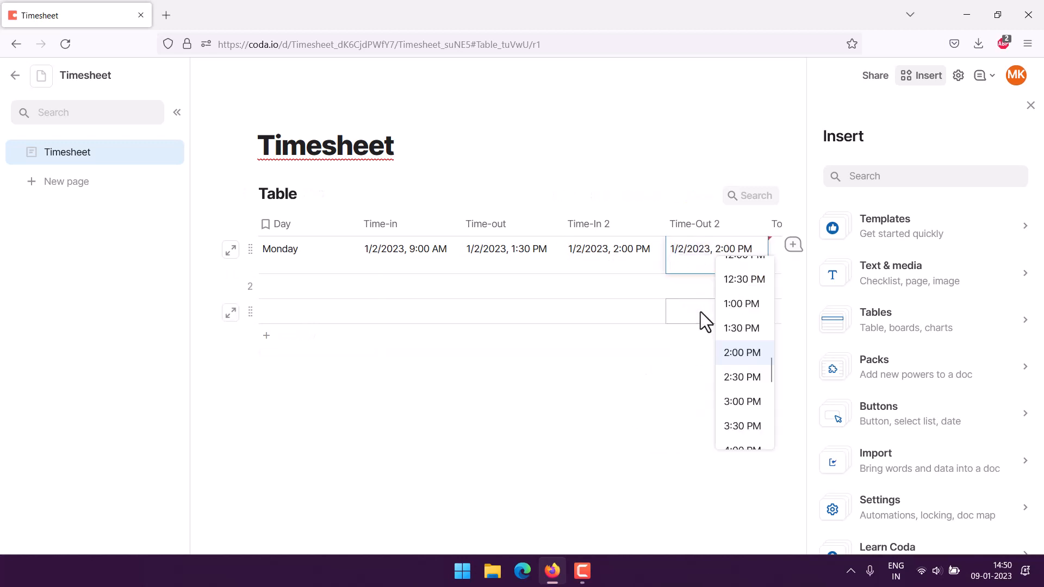
scroll(746, 391, down, 5)
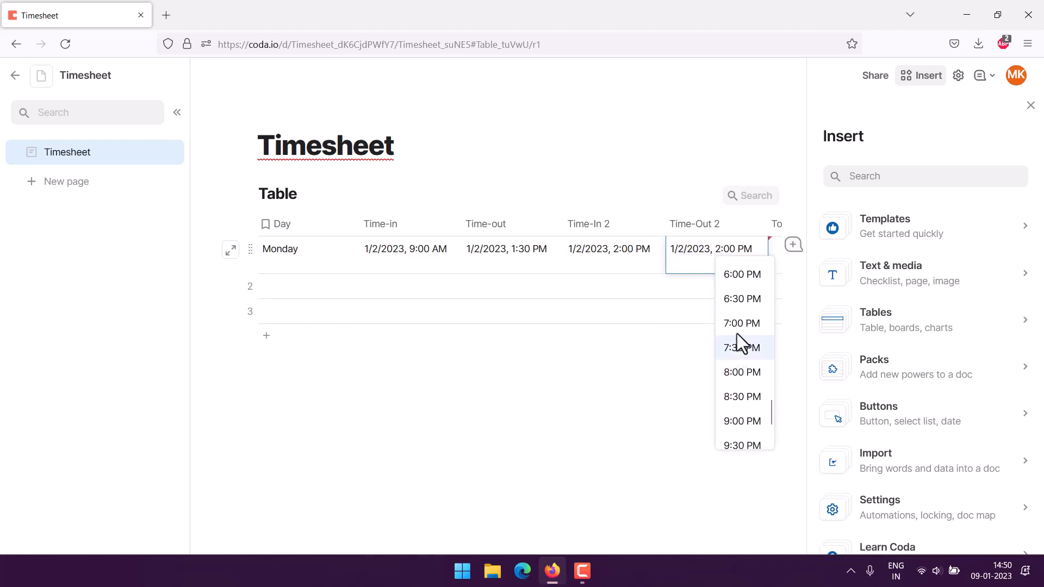
click(737, 276)
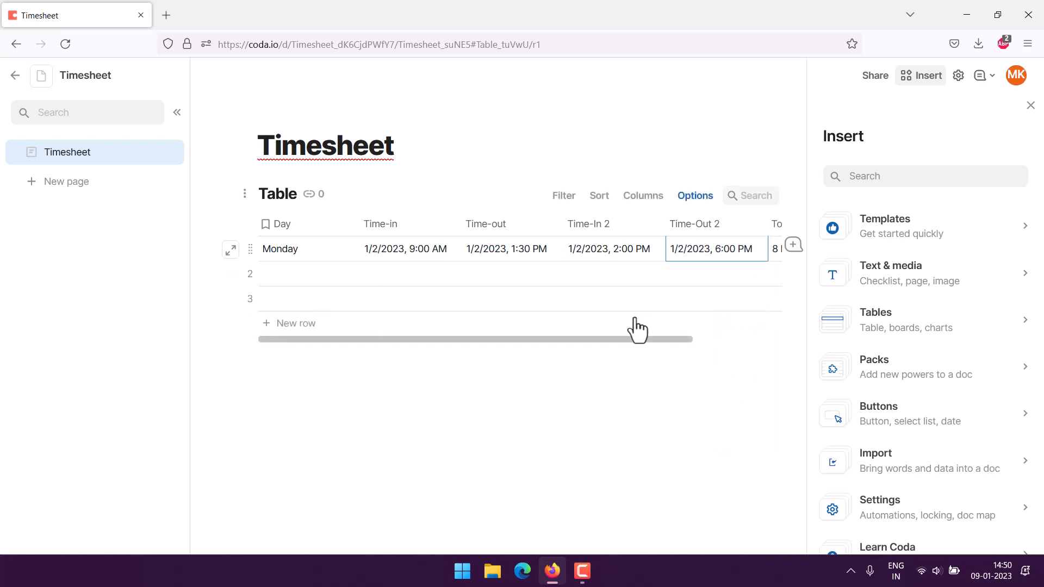
Check the calculated Total Hours for the Monday row
click(231, 380)
drag(575, 337, 704, 348)
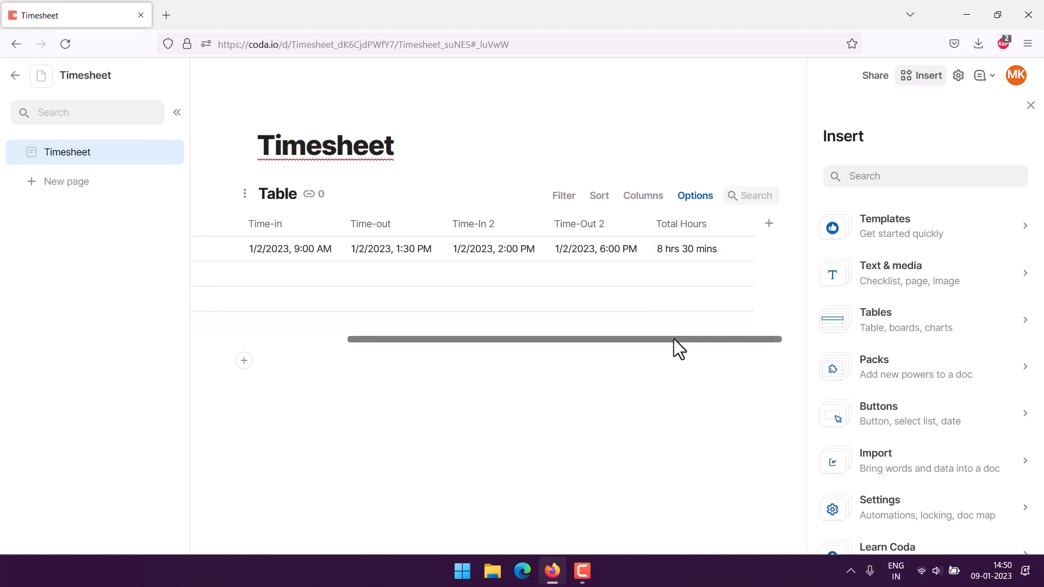
drag(674, 338, 489, 352)
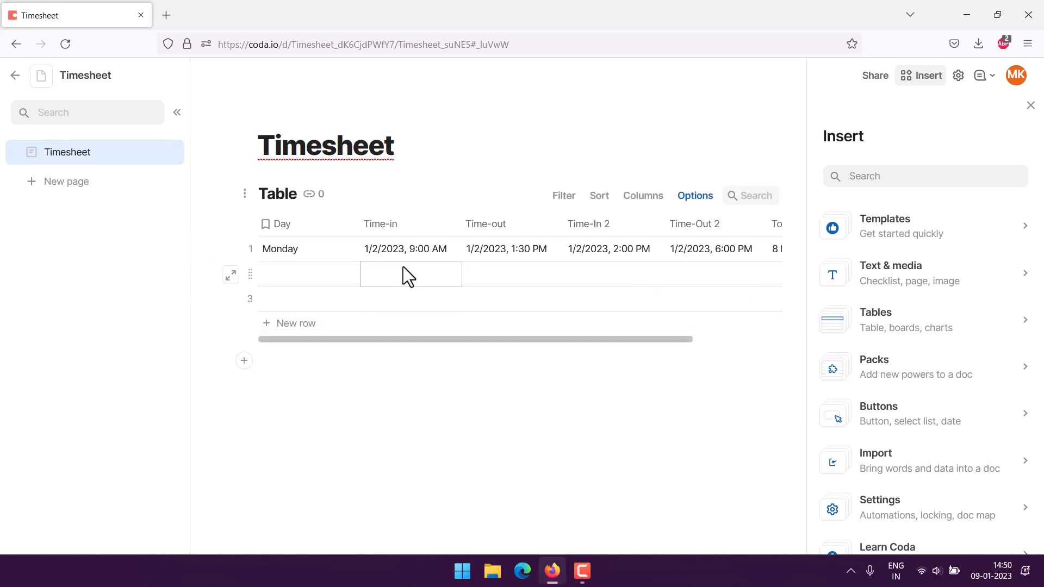
Add a conditional format rule to the Time-in column that applies blue text on a light blue background
click(405, 227)
click(451, 225)
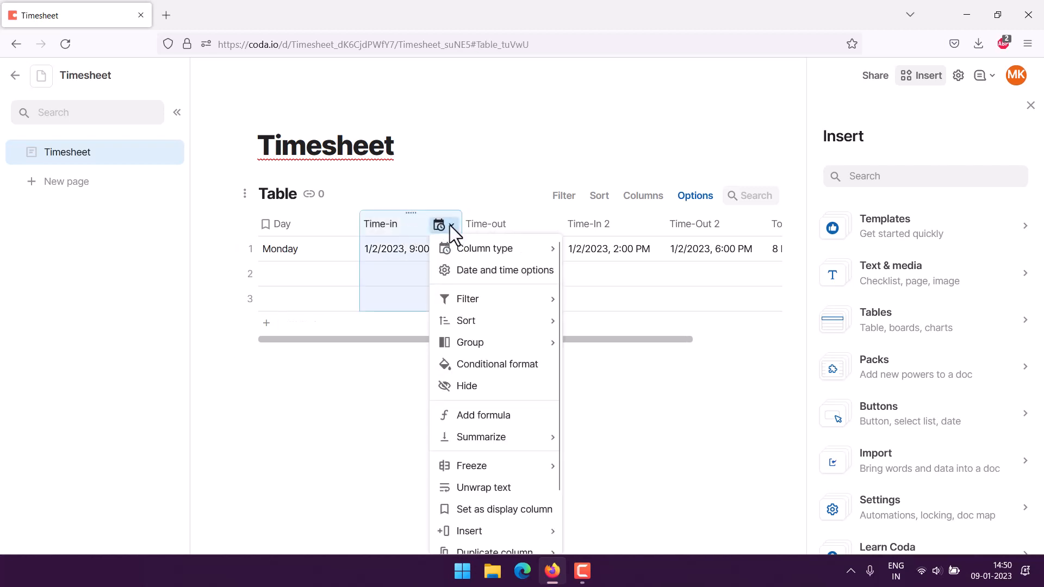
mouse_move(478, 350)
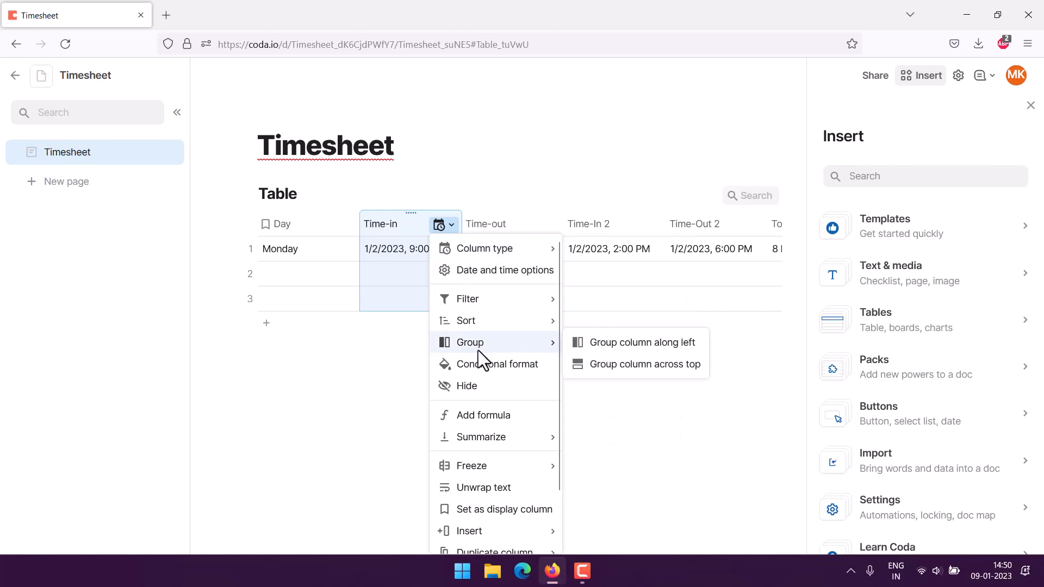
scroll(505, 353, down, 2)
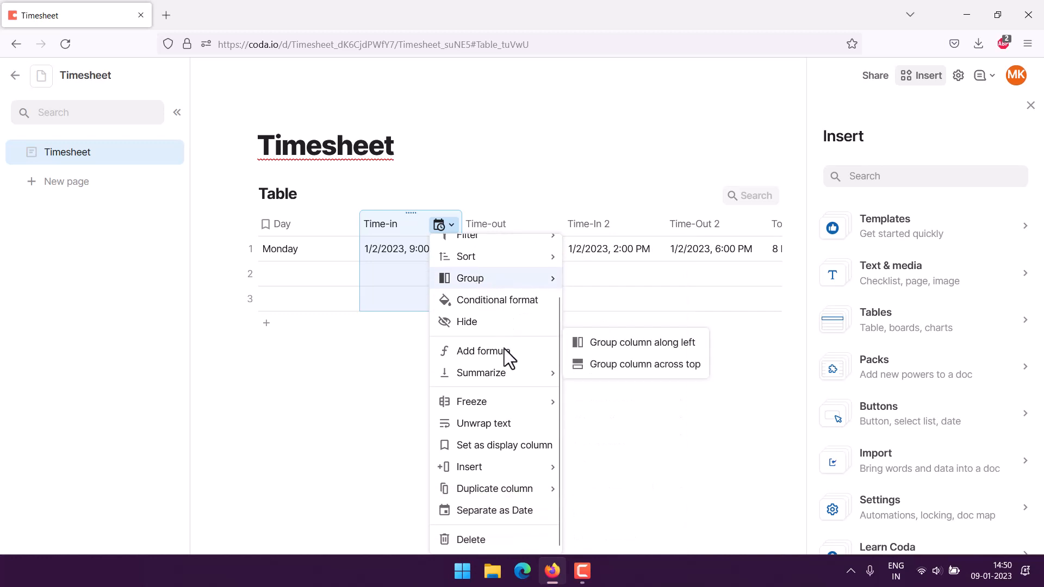
scroll(508, 357, up, 2)
mouse_move(517, 252)
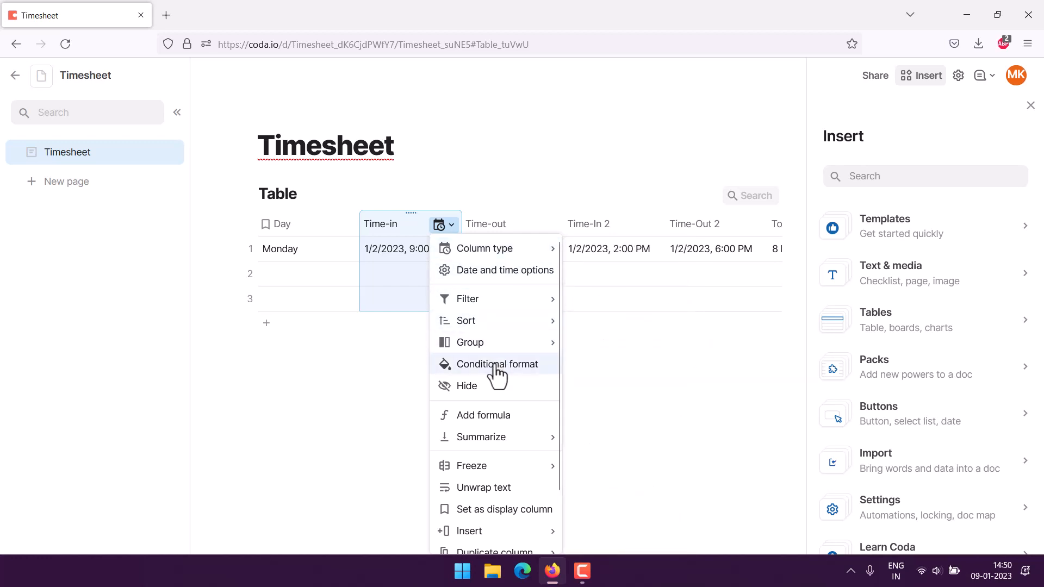
scroll(494, 373, down, 2)
scroll(493, 366, up, 2)
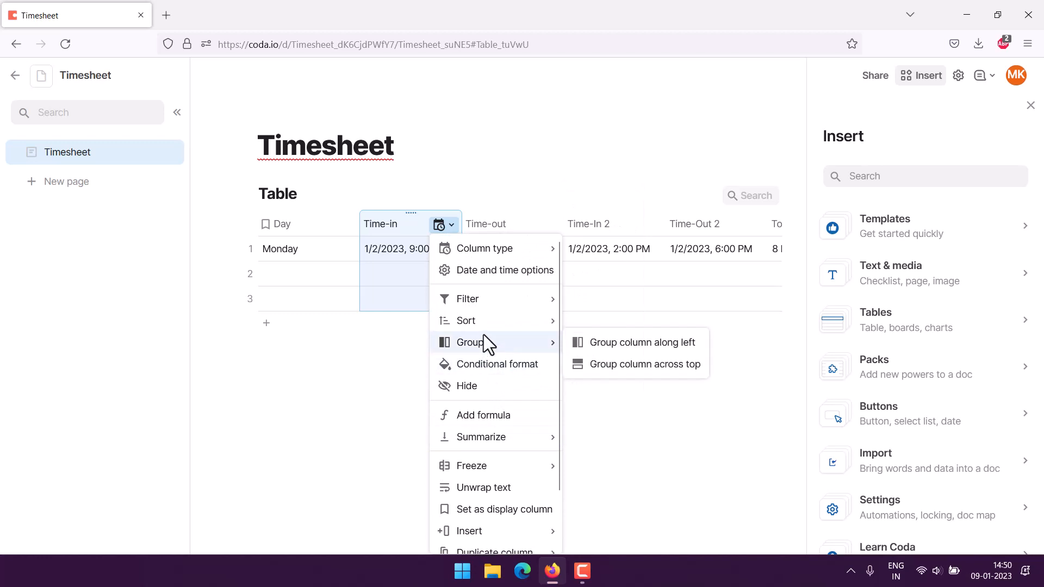
click(493, 369)
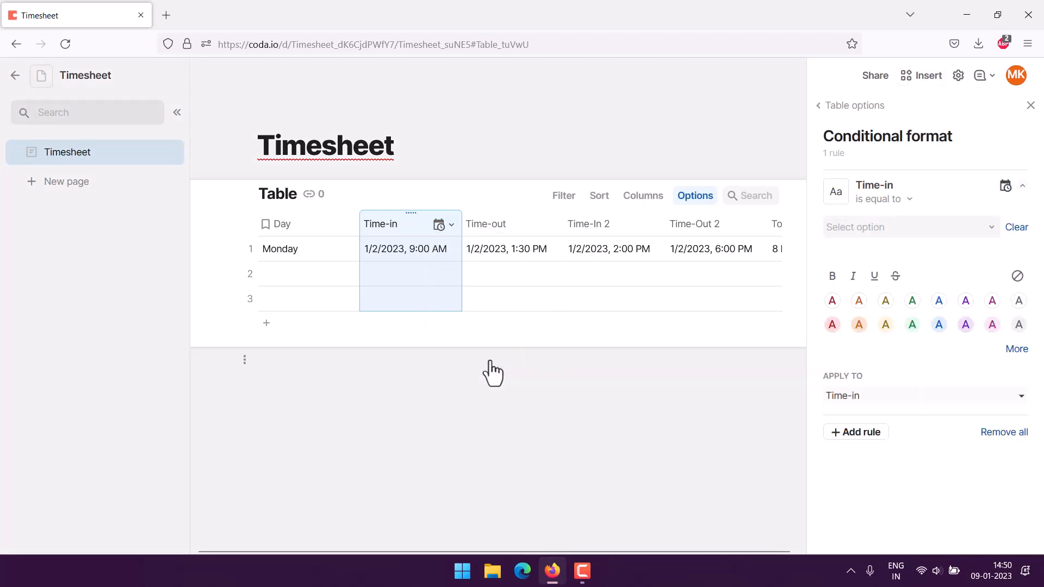
click(939, 326)
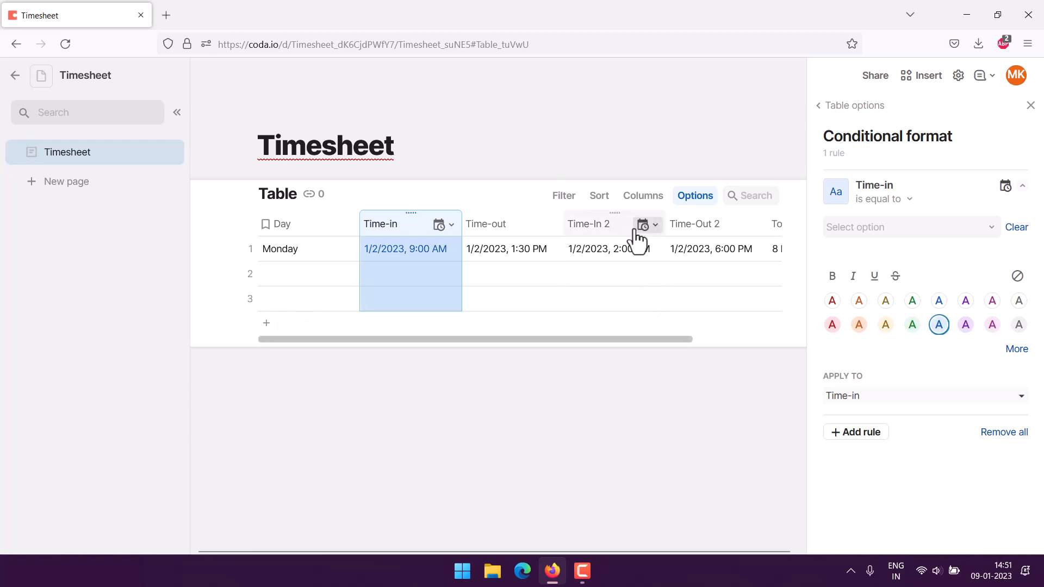
Add a conditional format rule to the Time-In 2 column with blue text on a light blue background
click(643, 225)
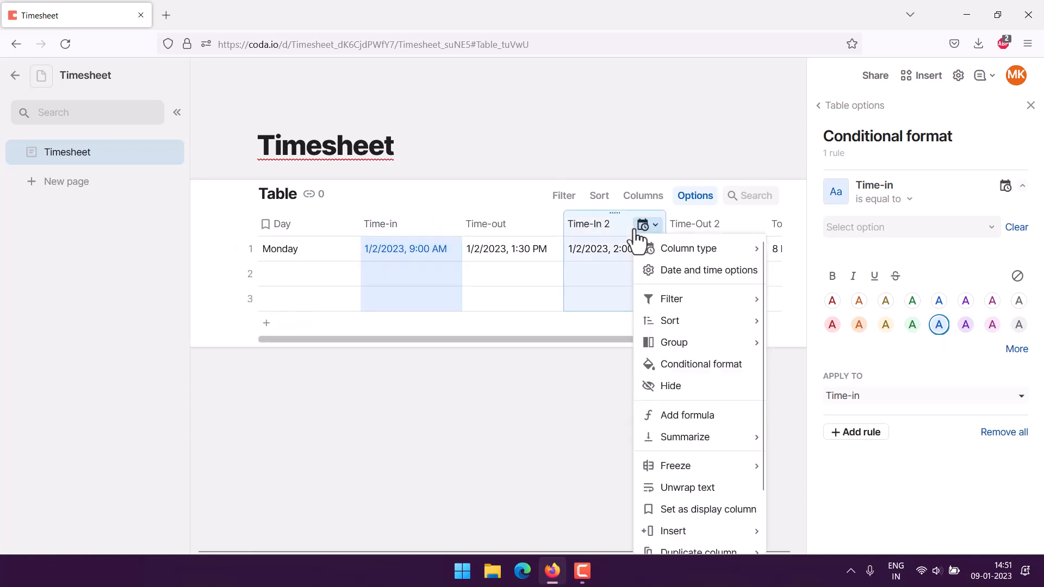
click(687, 364)
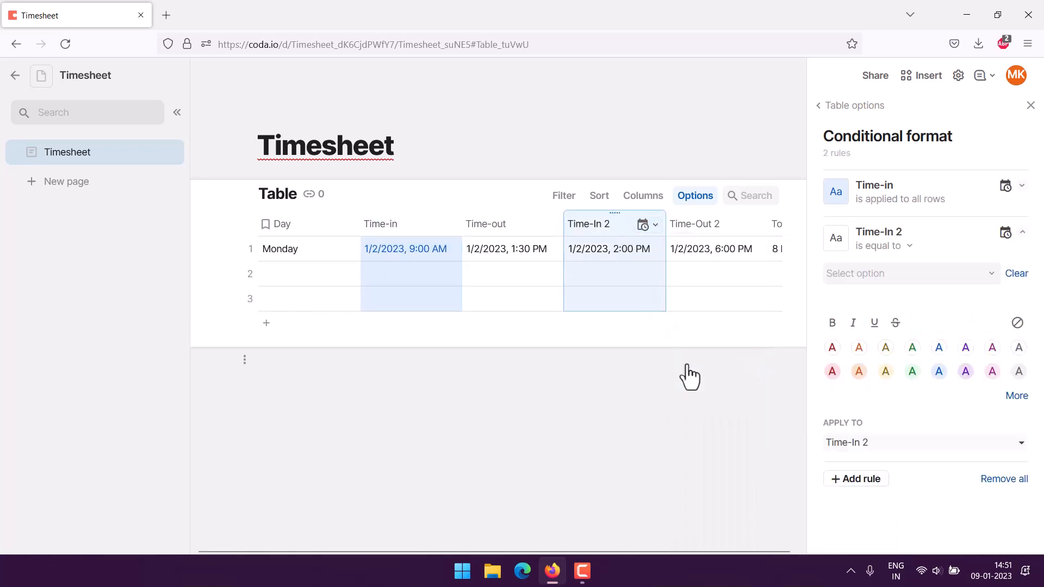
click(939, 372)
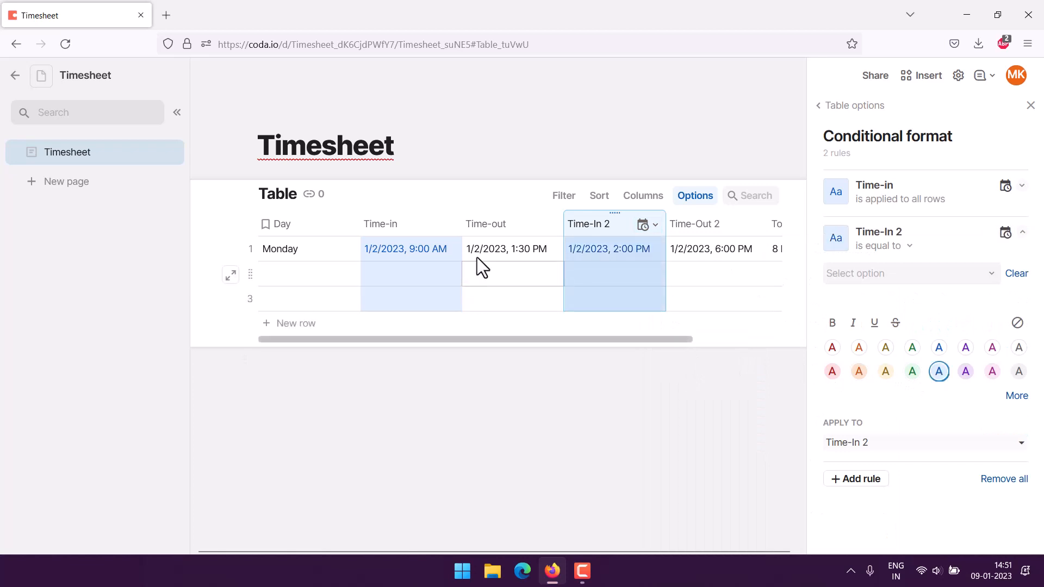
Try to add a conditional format rule with a light yellow background for the Time-out column
click(553, 224)
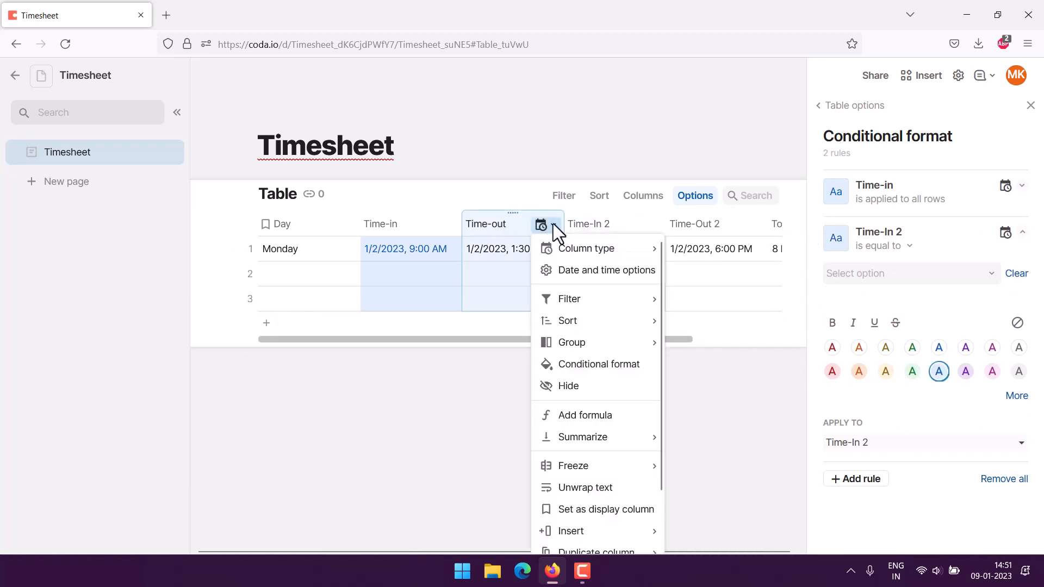
click(583, 368)
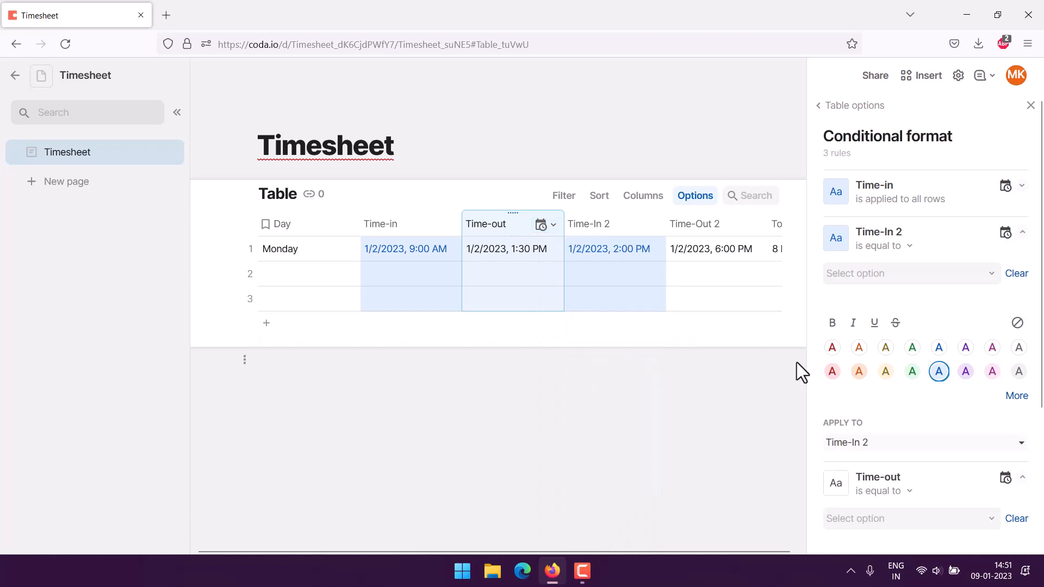
click(886, 372)
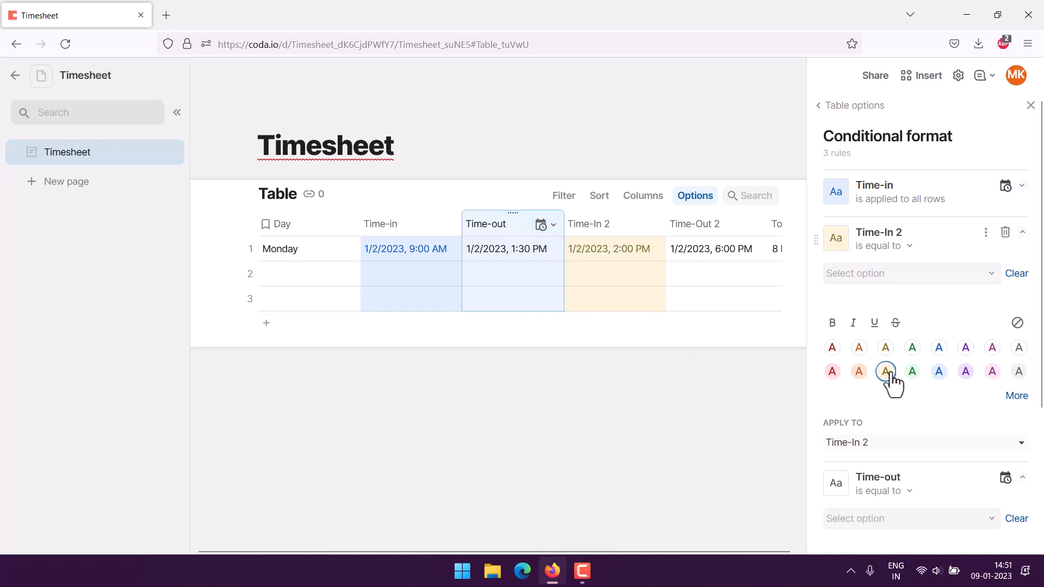
Change the Time-In 2 conditional format rule back to blue text on a light blue background
click(534, 272)
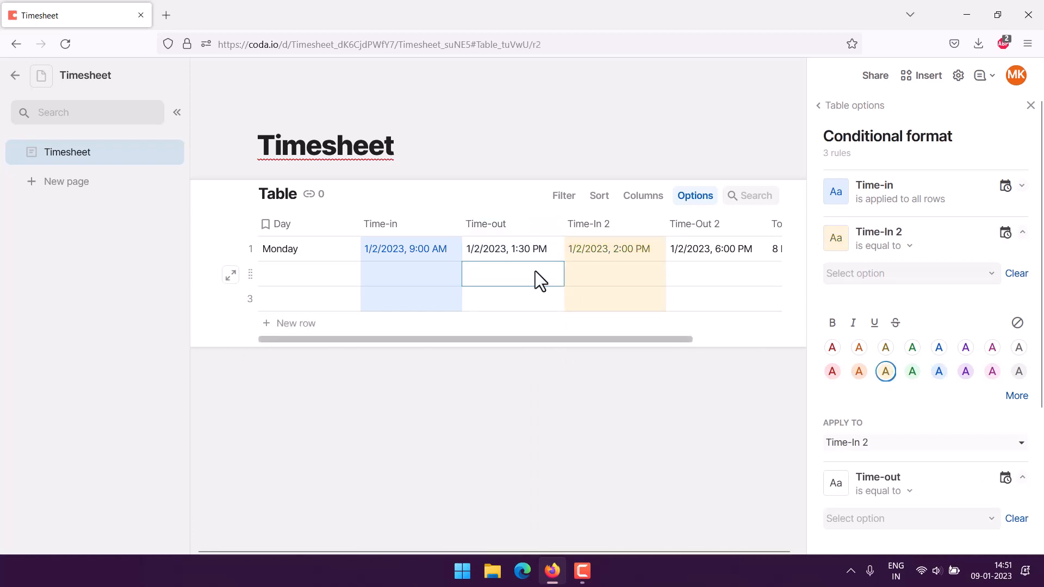
click(621, 278)
click(616, 225)
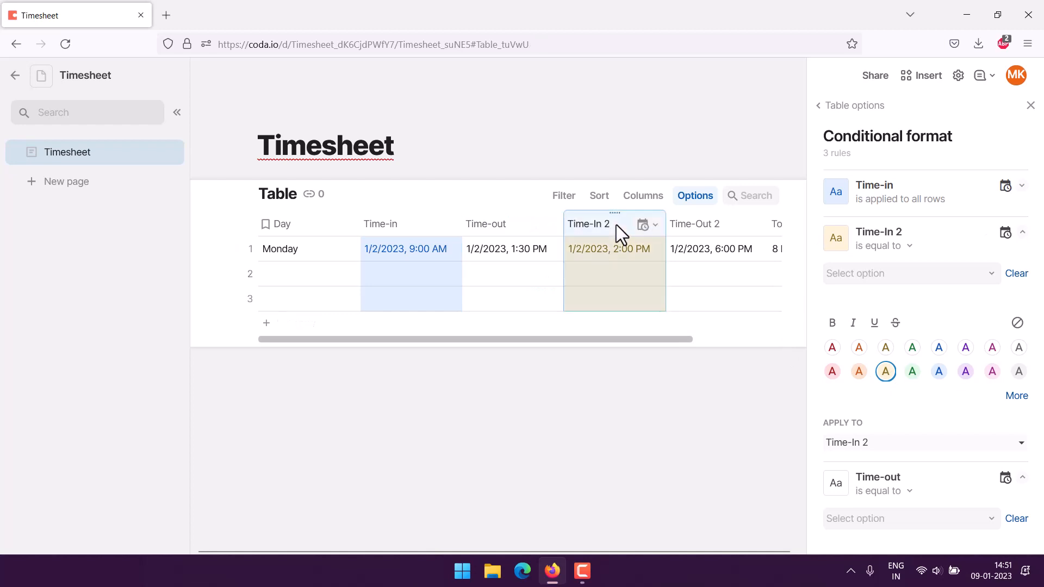
click(656, 226)
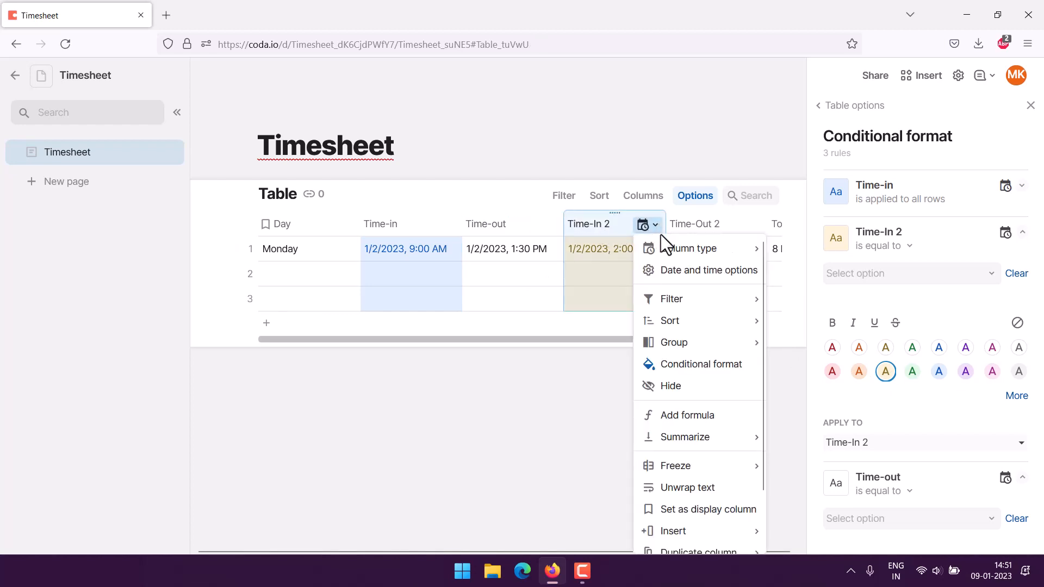
click(680, 364)
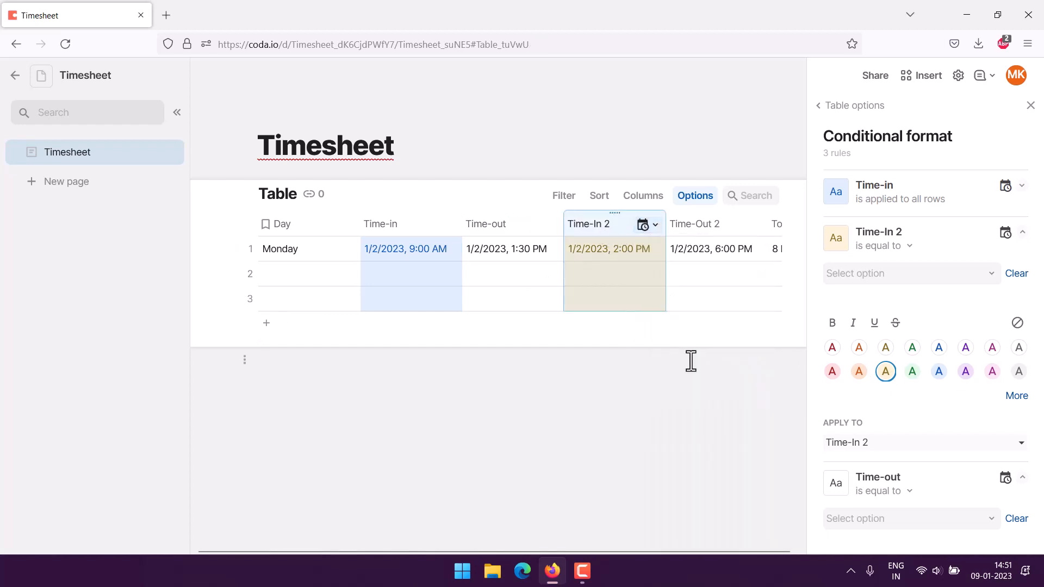
click(940, 371)
click(641, 400)
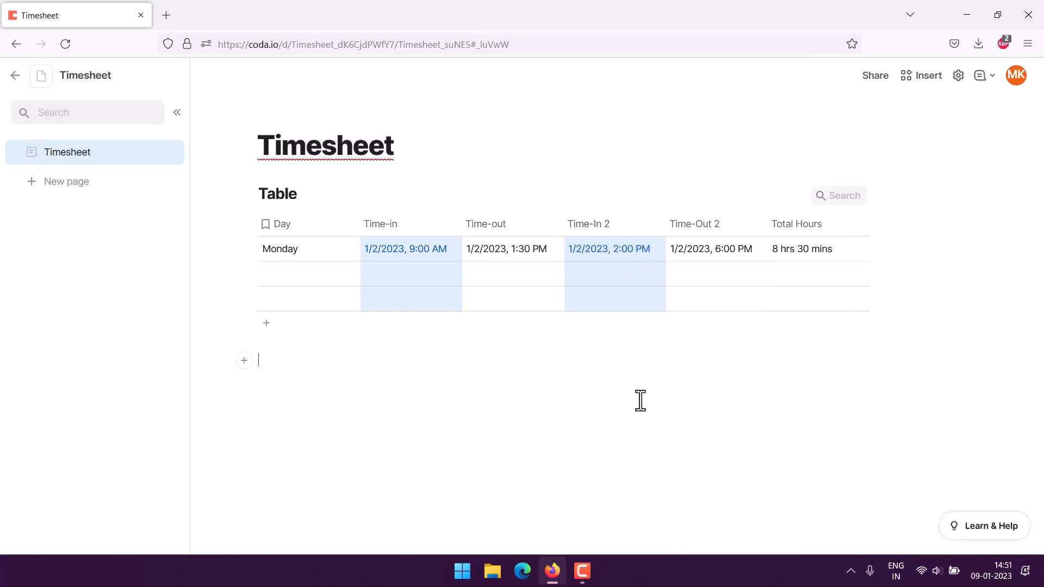
Format the Time-out column's conditional rule with yellow text on a light yellow background
click(510, 223)
click(553, 224)
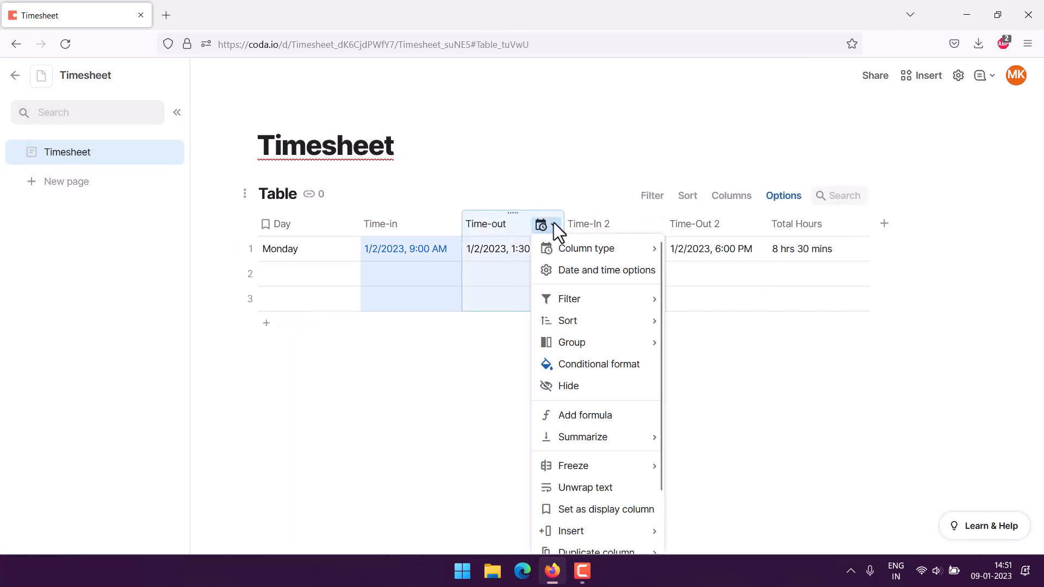
click(586, 366)
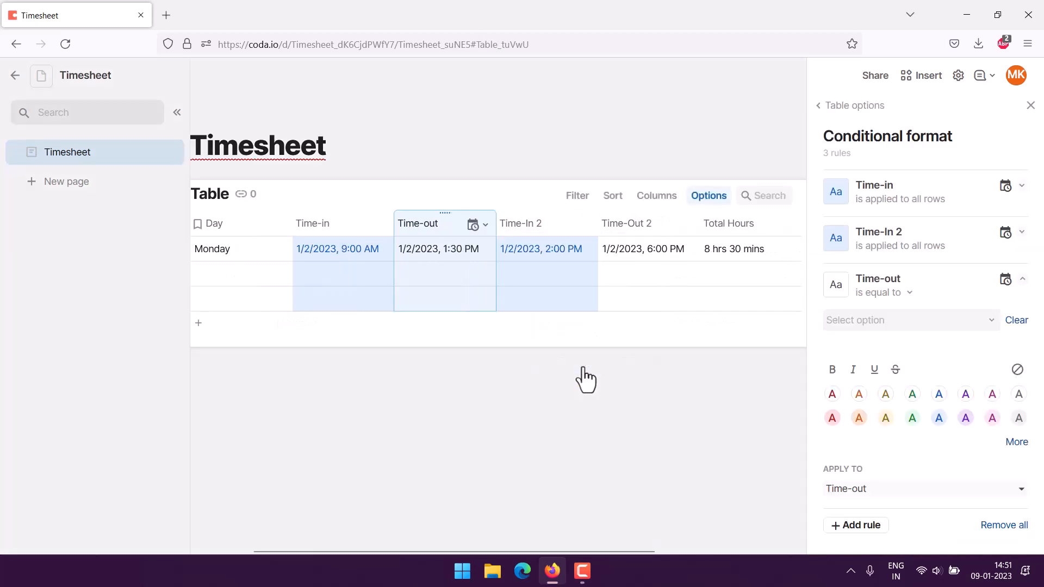
click(886, 419)
click(651, 426)
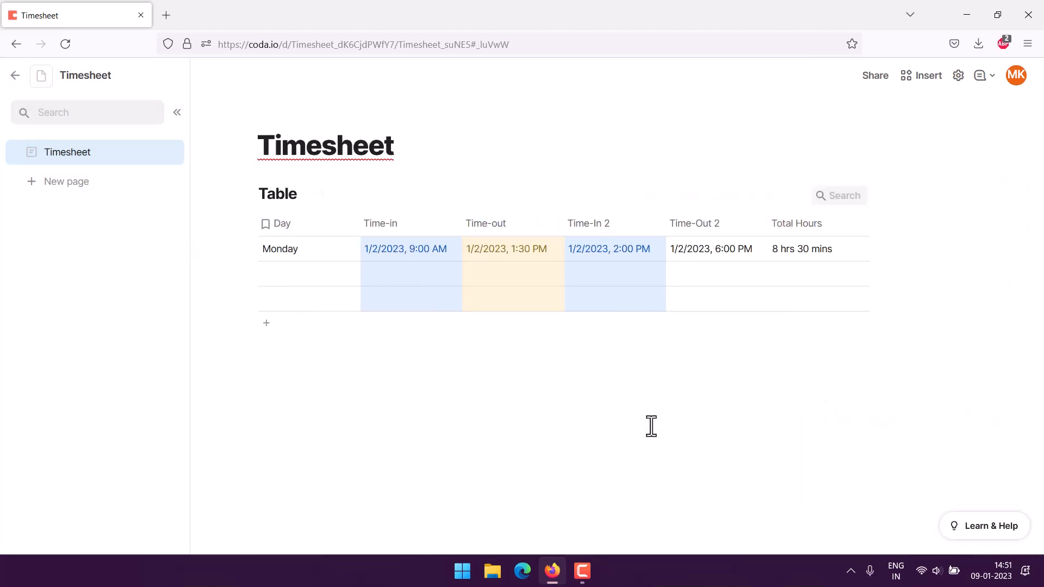
Add a conditional format rule to the Time-Out 2 column with yellow text on a light yellow background
click(729, 251)
click(731, 250)
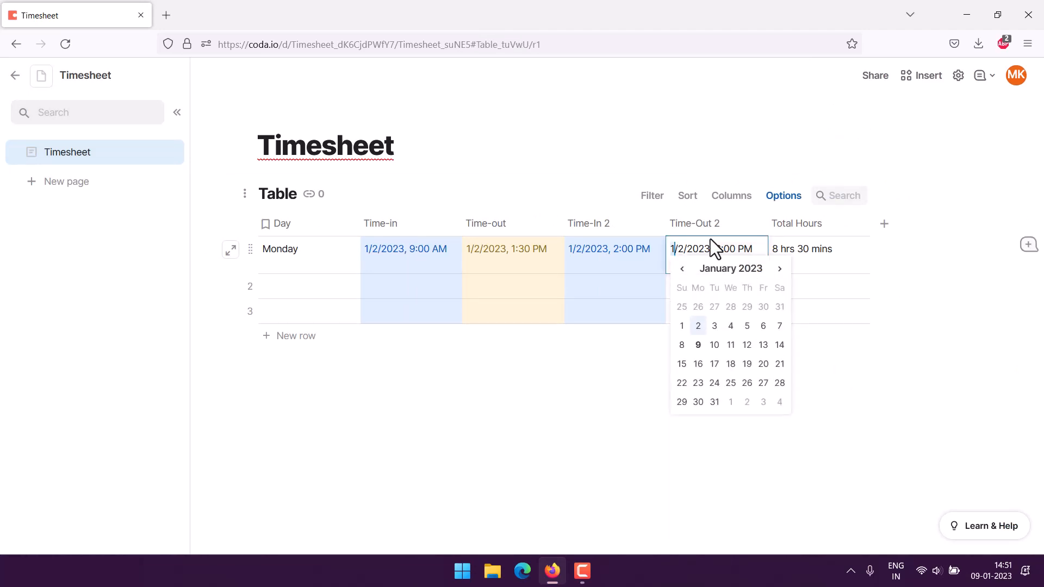
click(679, 226)
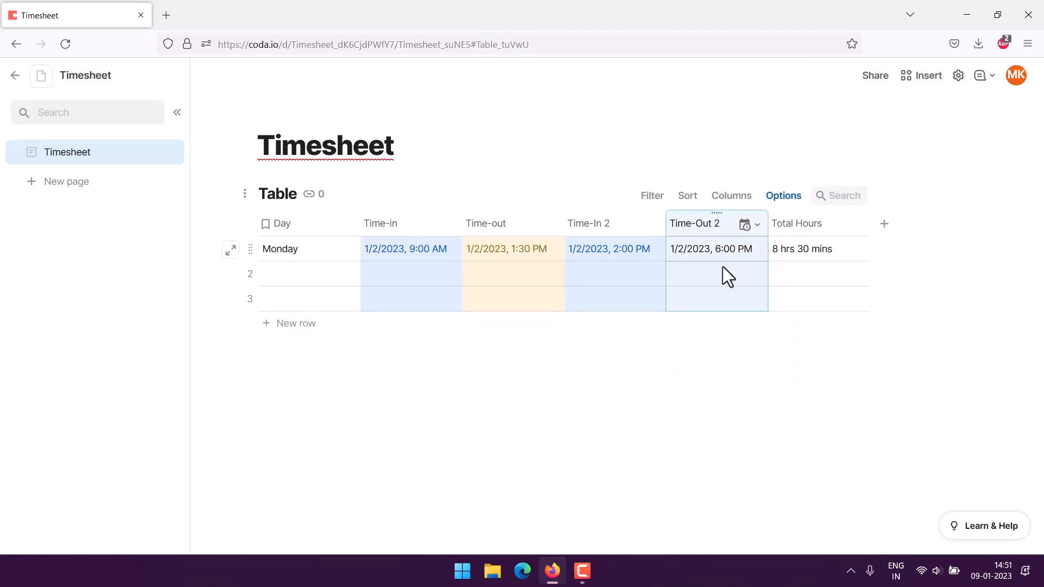
click(758, 226)
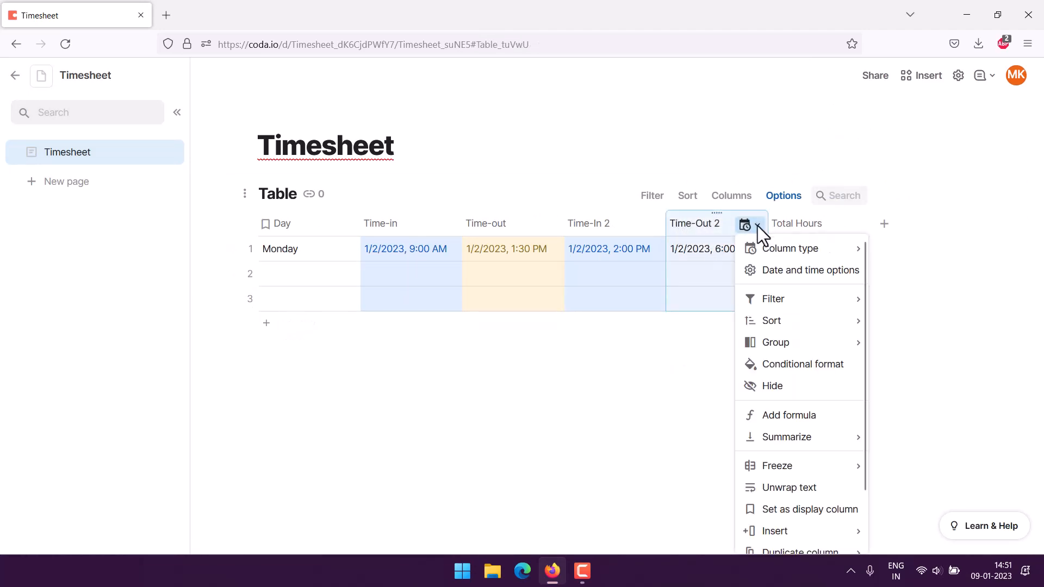
click(785, 365)
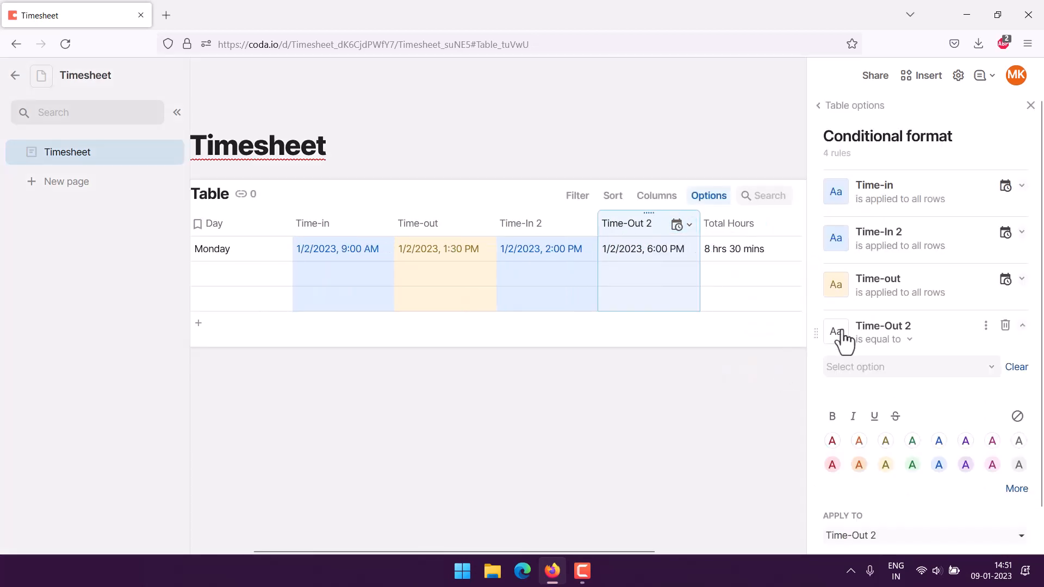
click(884, 466)
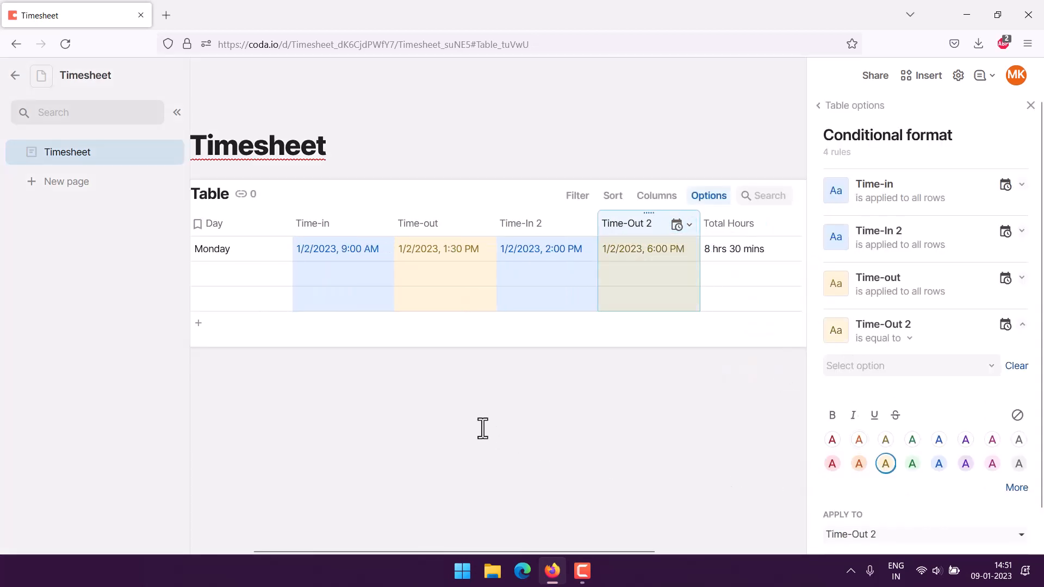
click(417, 401)
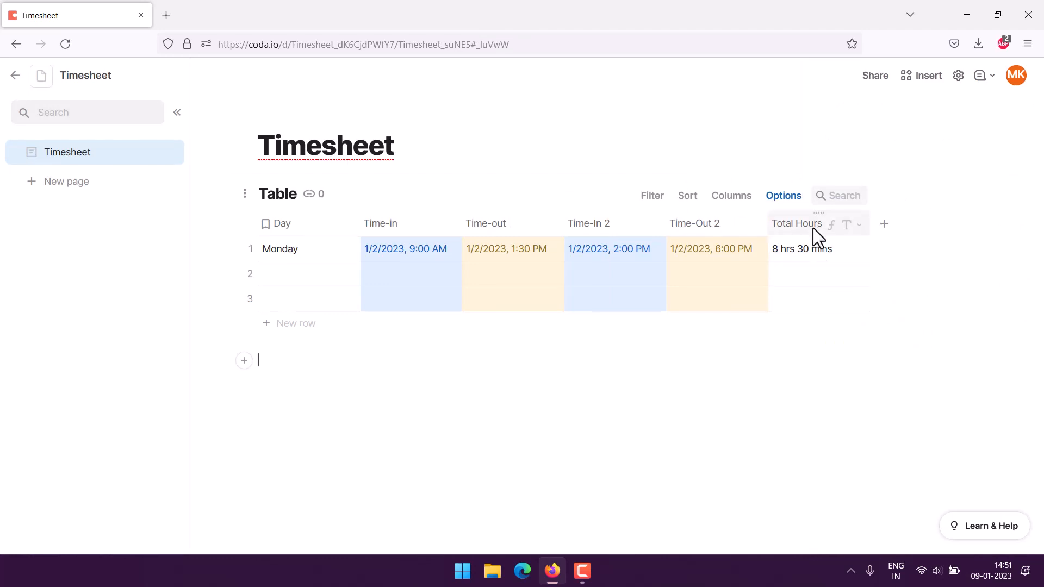
Add a conditional format rule to the Total Hours column with green text on a light green background
click(799, 225)
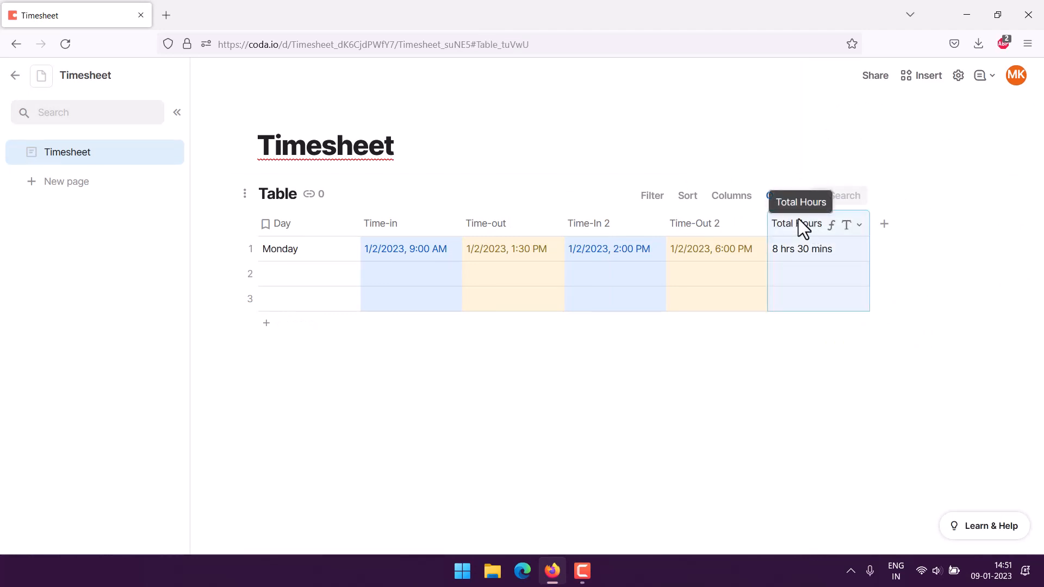
click(859, 224)
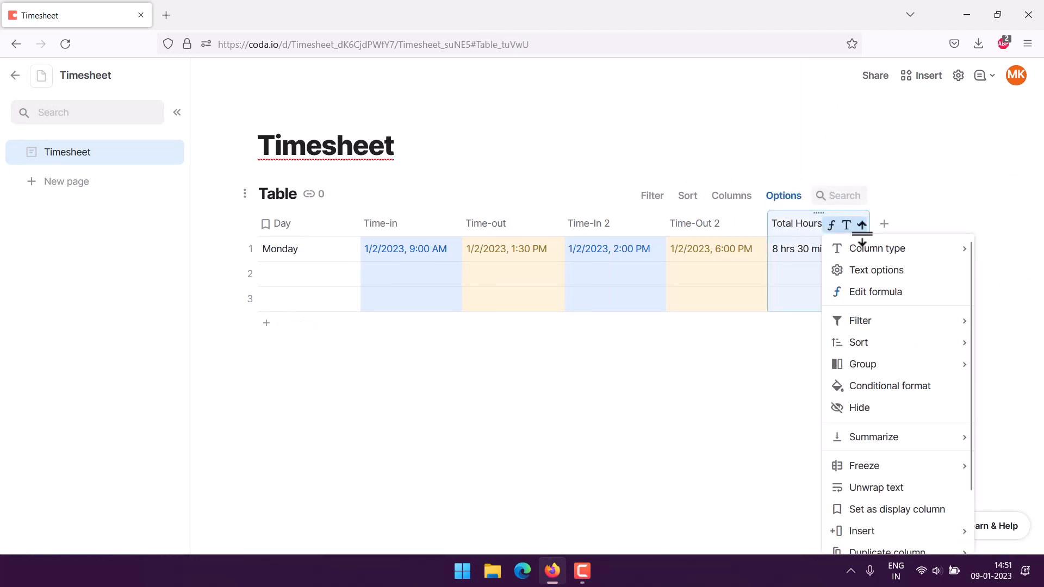
click(870, 387)
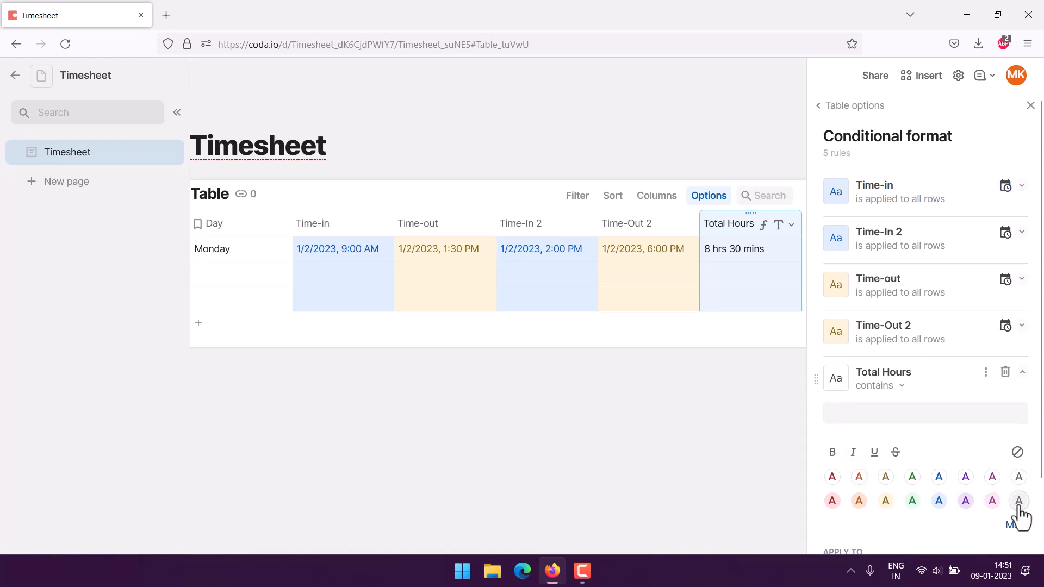
scroll(912, 517, down, 1)
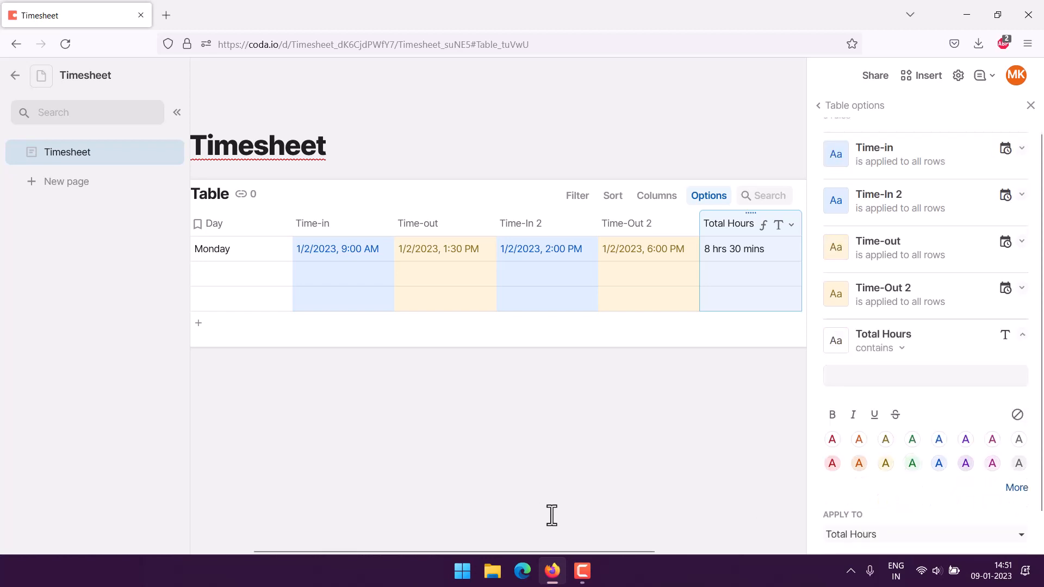
click(912, 466)
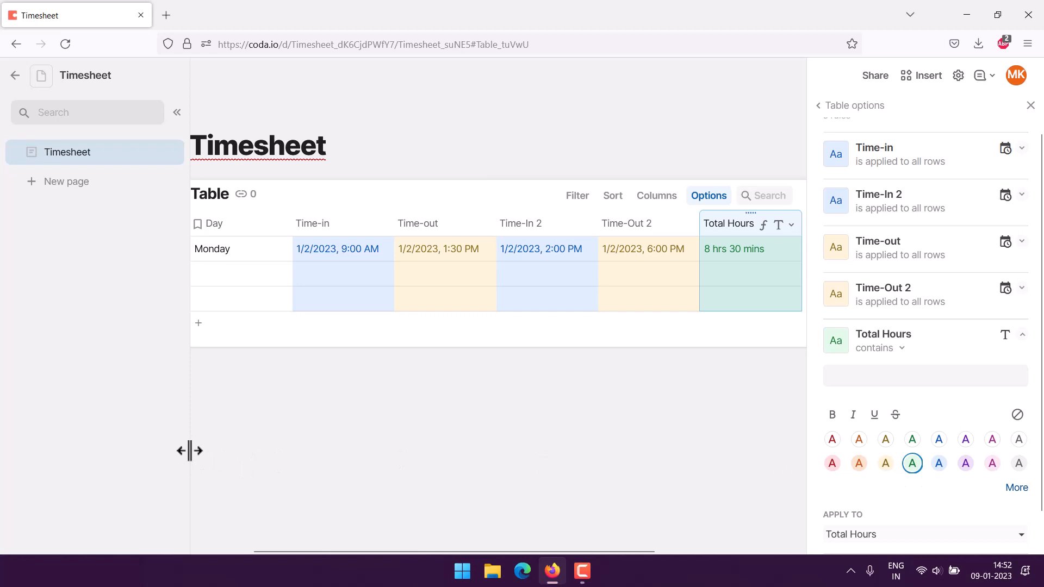
click(287, 440)
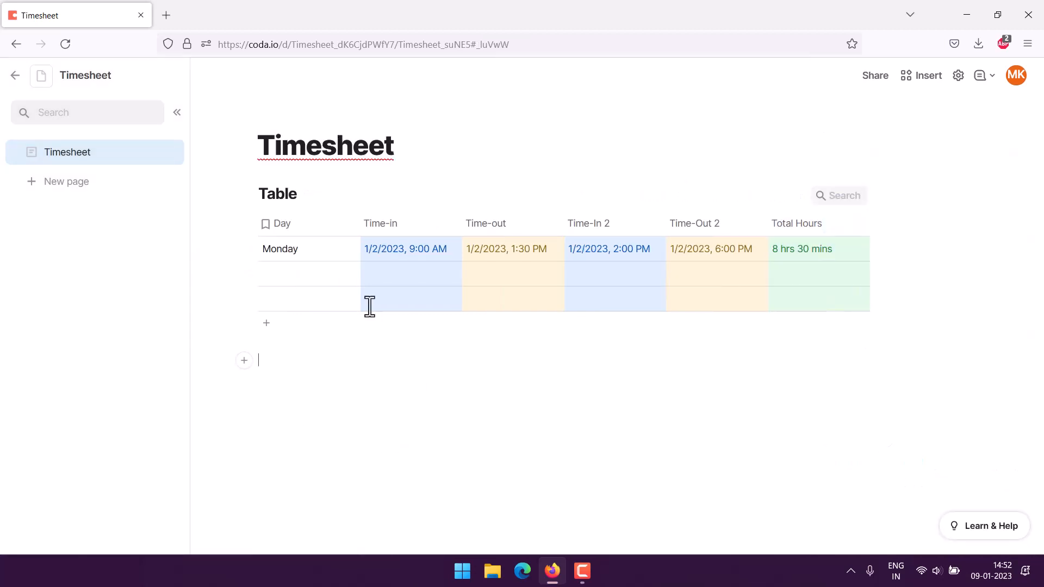
Stop the spell checker from flagging the word Timesheet in the page title
click(314, 155)
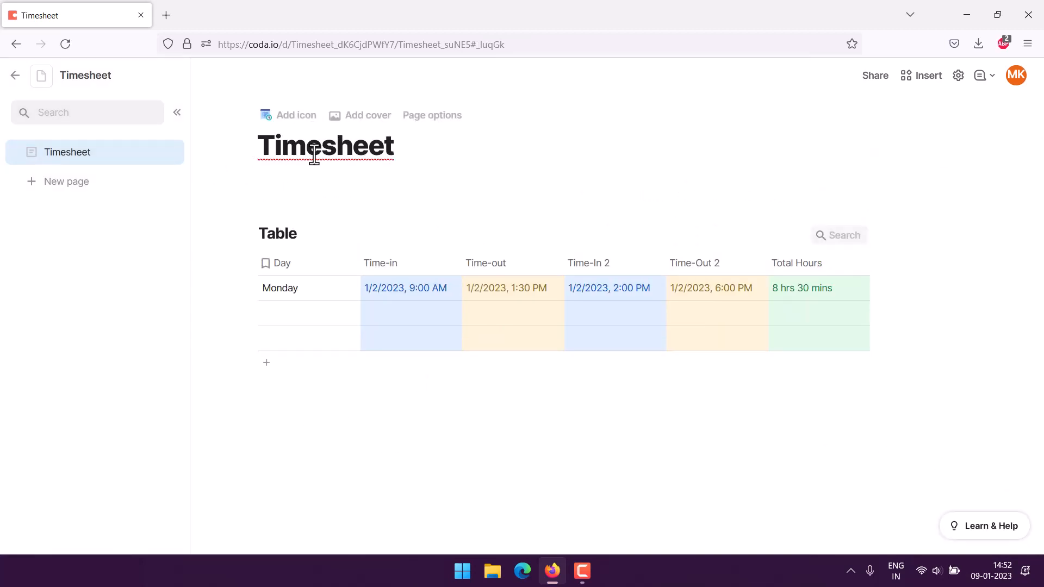
right_click(314, 154)
click(347, 228)
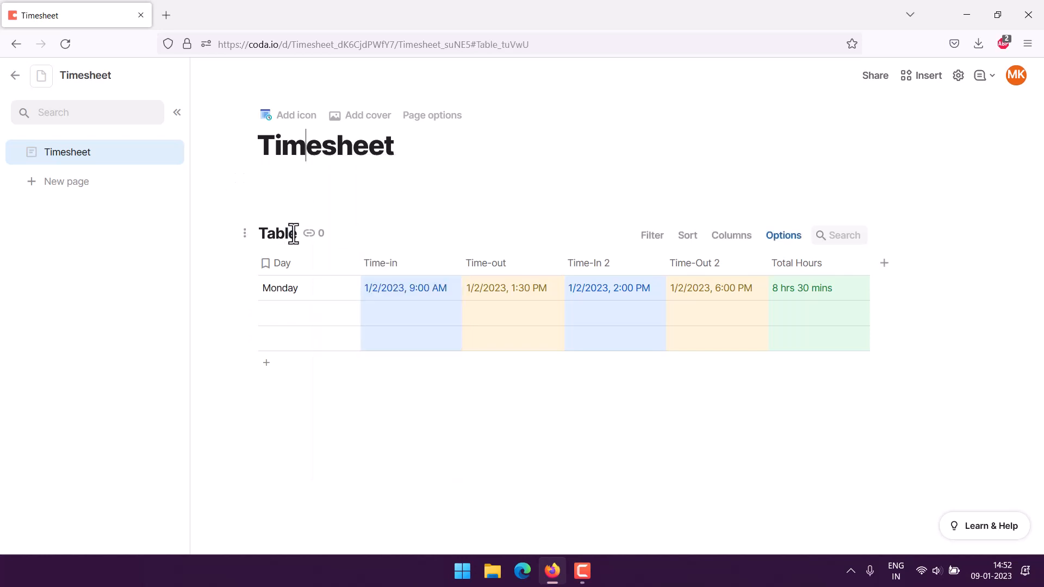
Rename the table as TimeSheet Tracker and add the word TimeSheet to the spelling dictionary
drag(295, 234, 262, 233)
text(T)
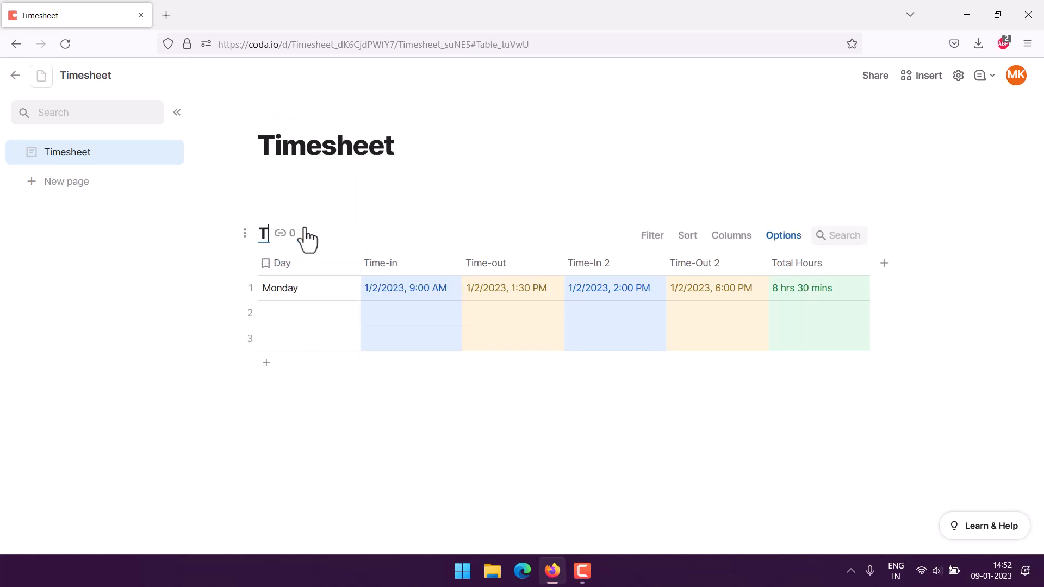
text(imeSheet Tracker)
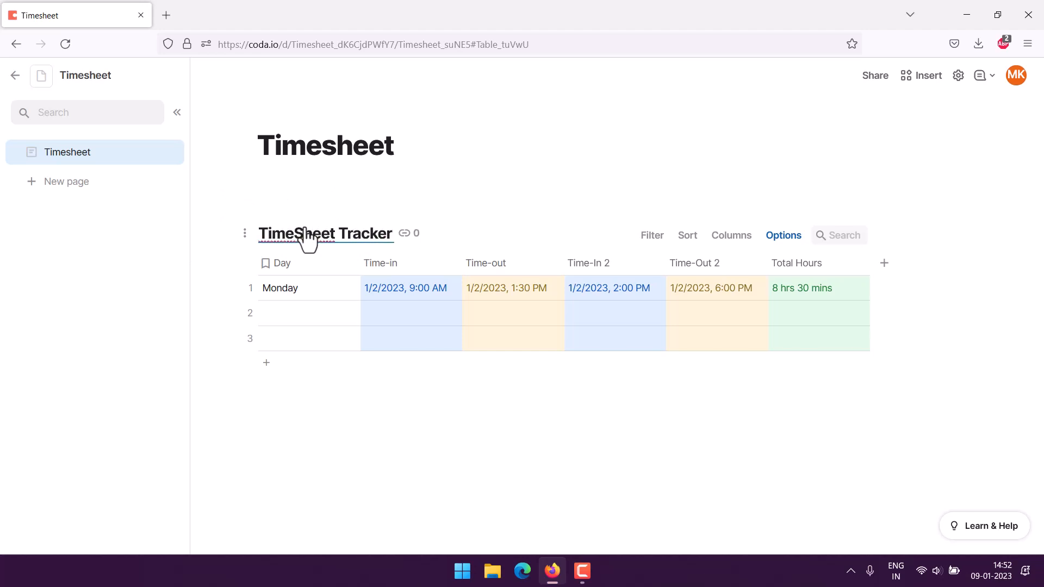
right_click(305, 238)
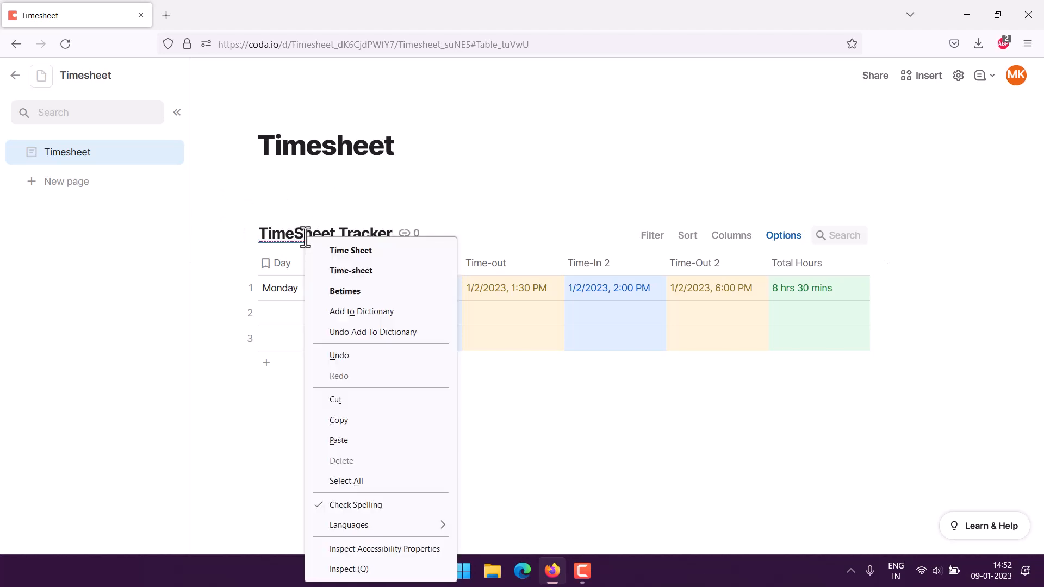
click(335, 313)
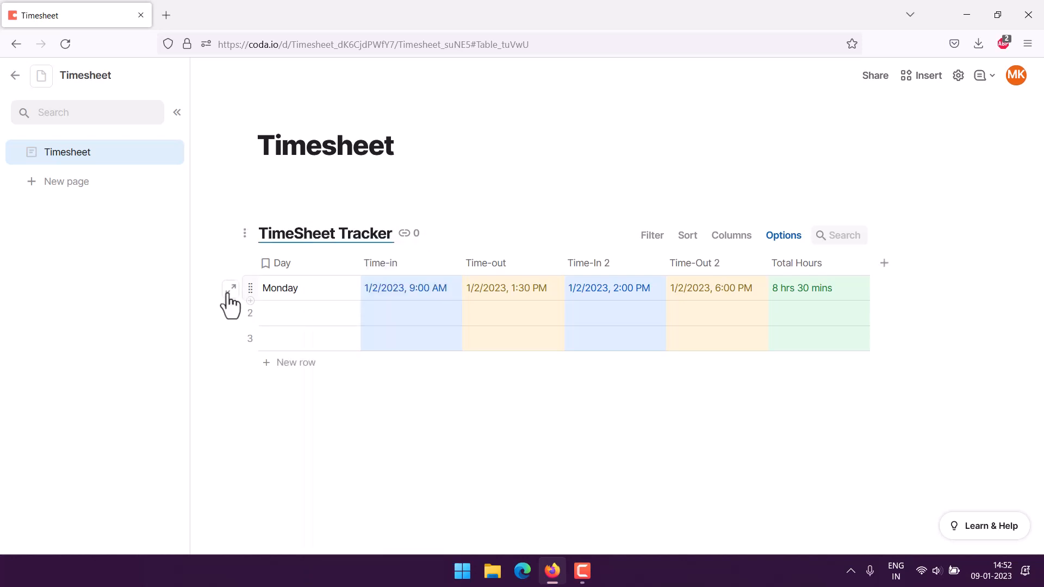
Enter Tuesday as the day in the second row and set its Time-in to 1/3/2023, 8:00 AM
double_click(273, 318)
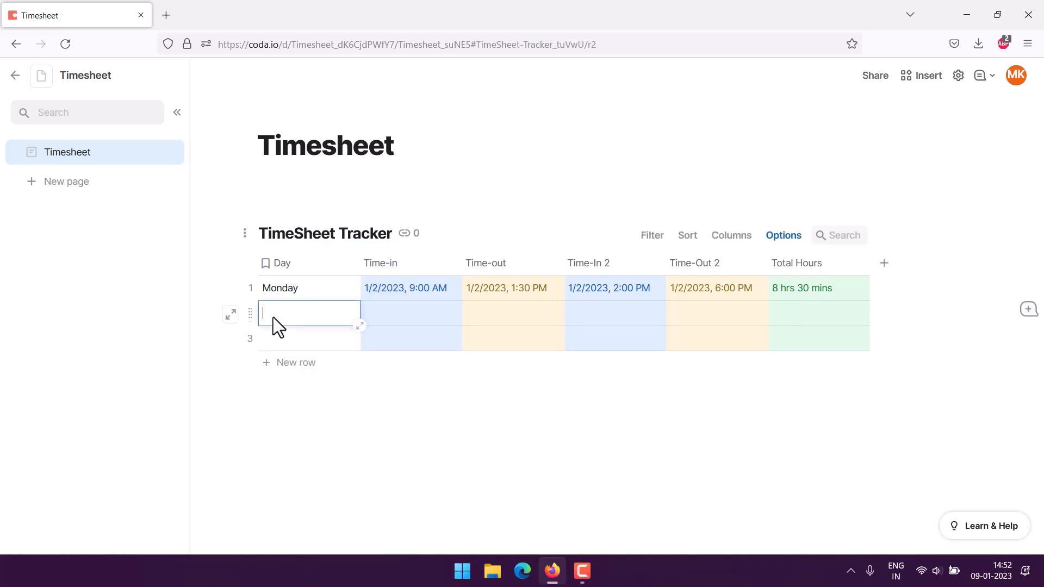
text(Tuesday)
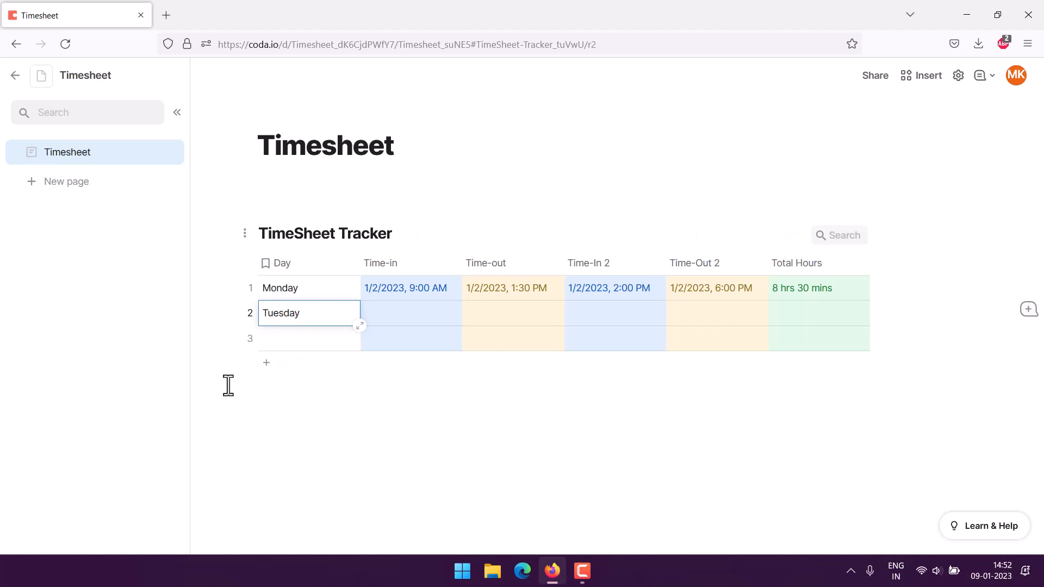
click(437, 308)
click(448, 311)
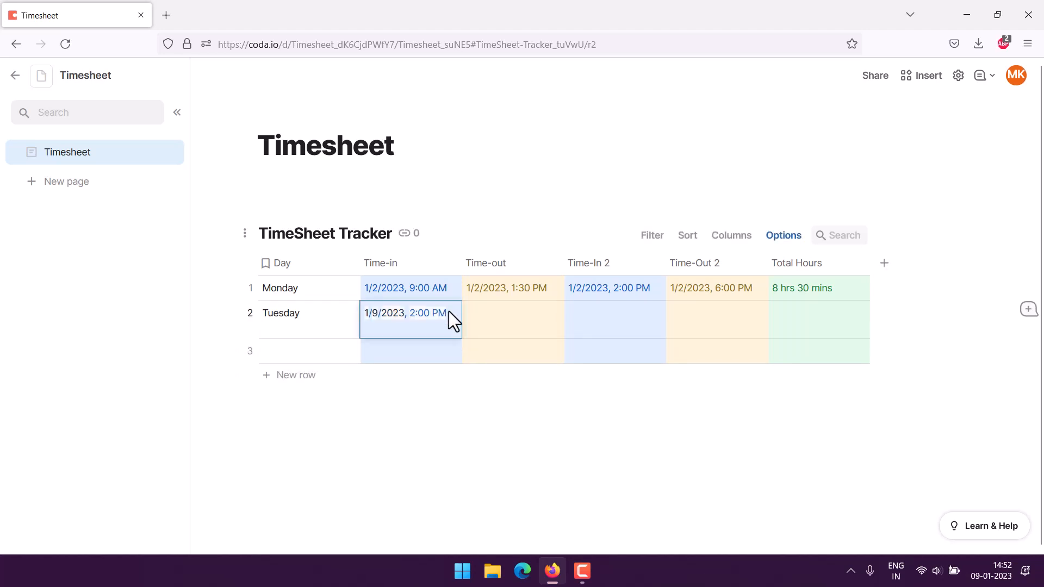
click(409, 391)
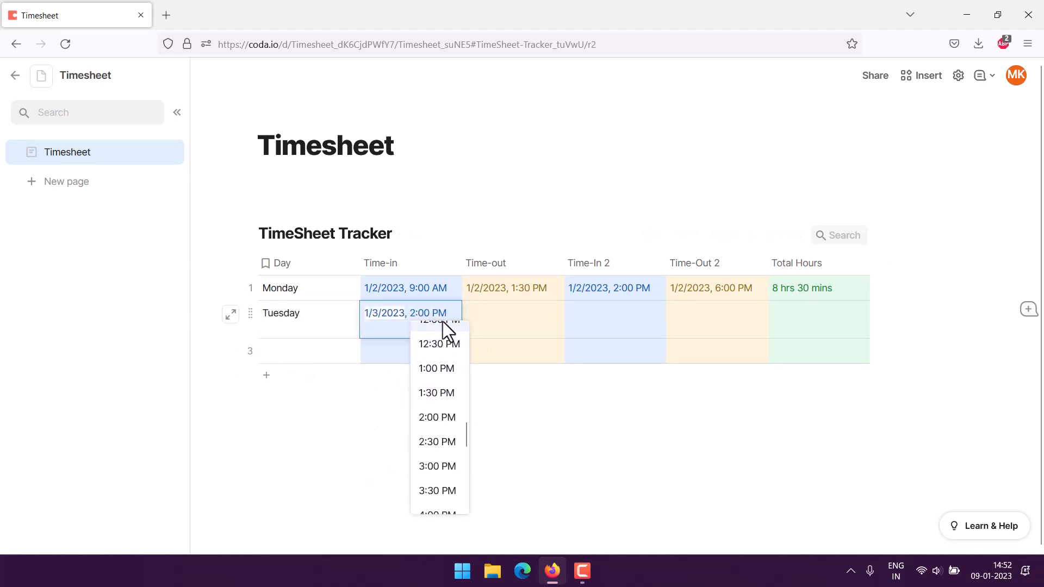
scroll(448, 348, up, 5)
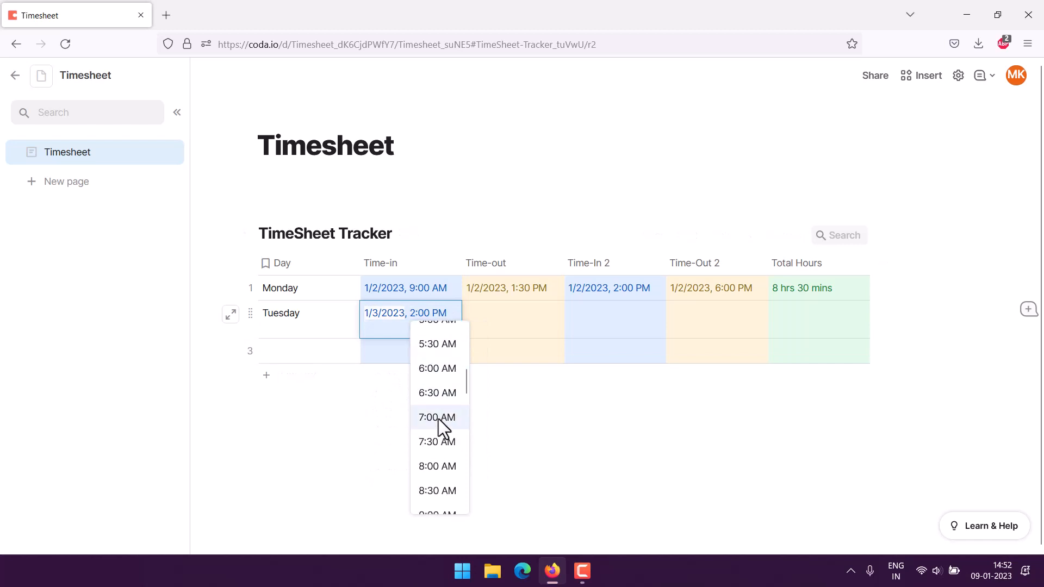
click(436, 466)
Set the Tuesday row's Time-out time to 1:30 PM and its Time-In 2 to 1/3/2023, 2:00 PM
click(521, 312)
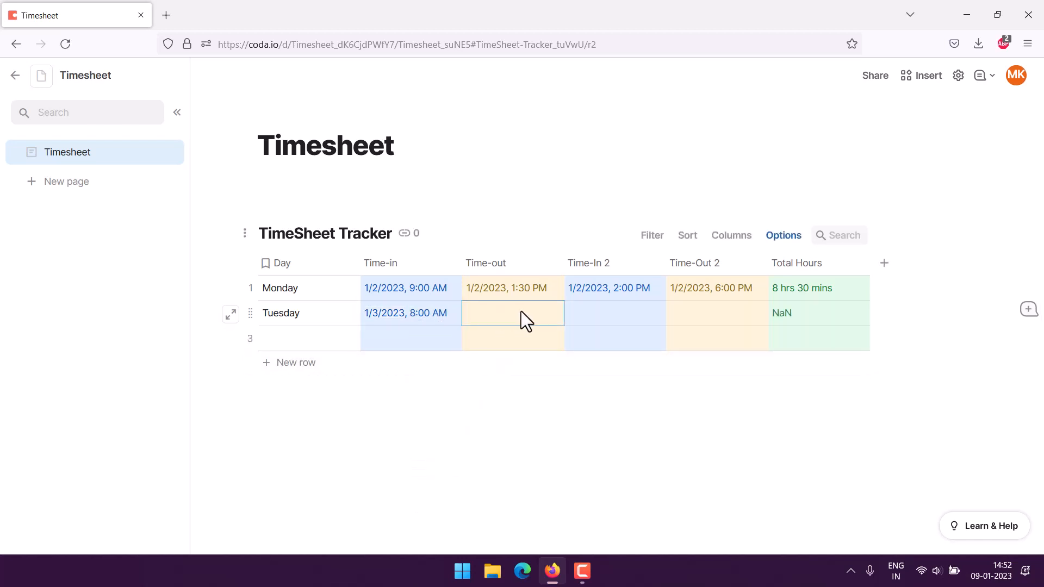
click(541, 313)
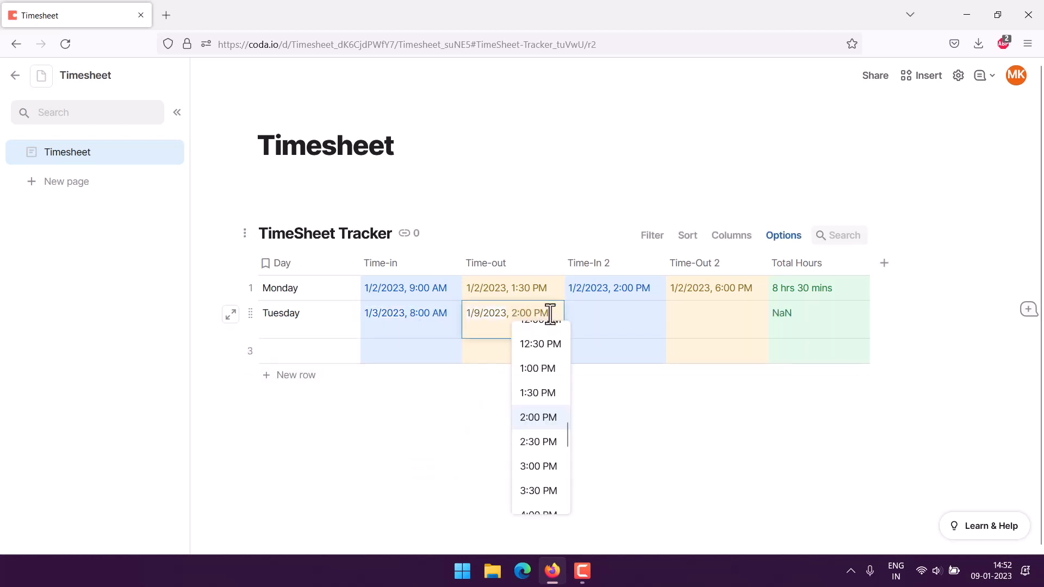
click(541, 390)
click(615, 318)
click(616, 318)
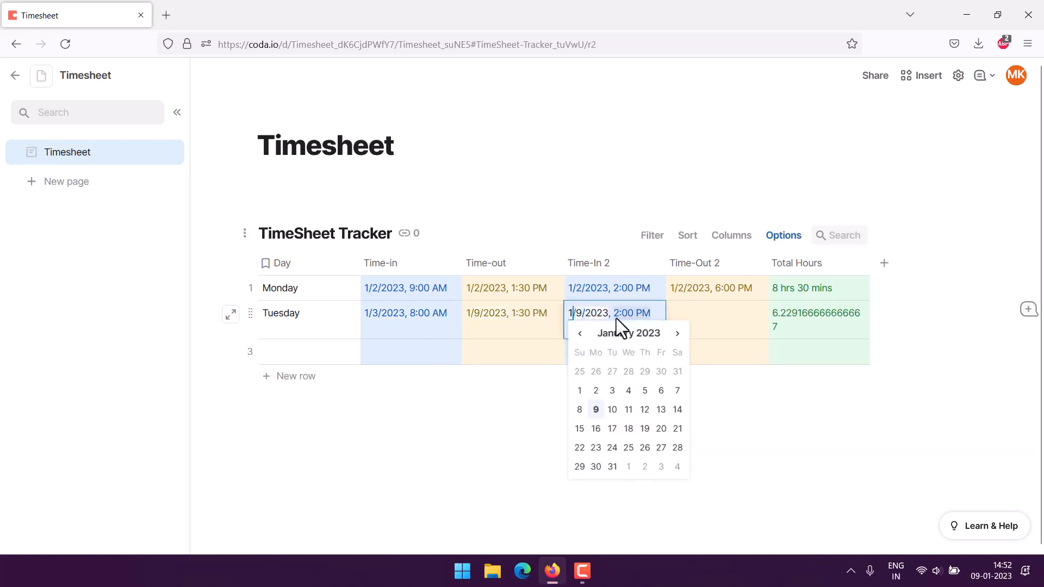
click(613, 392)
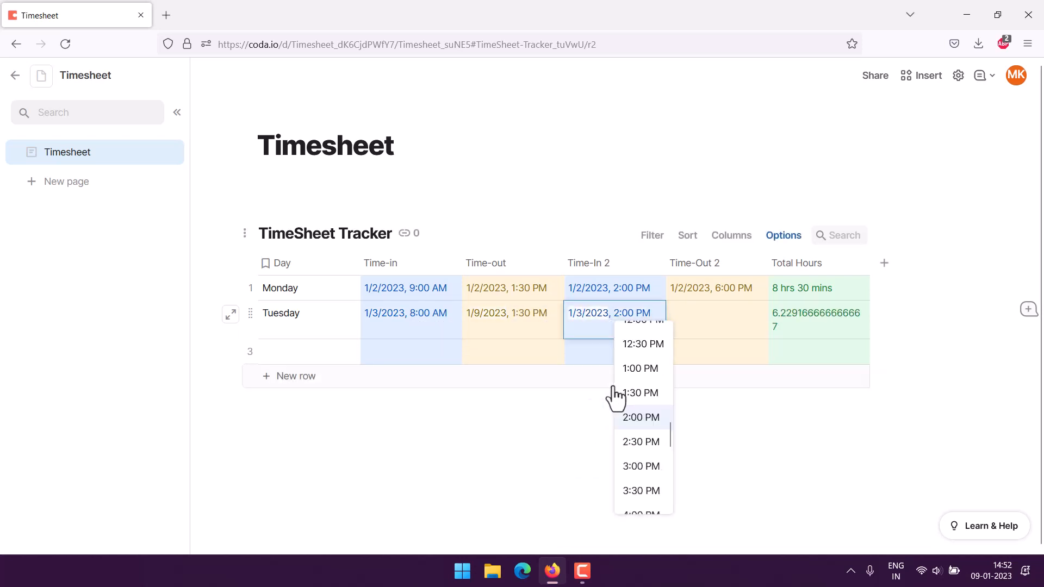
Change the date of the Tuesday row's Time-out to 1/3/2023
double_click(515, 319)
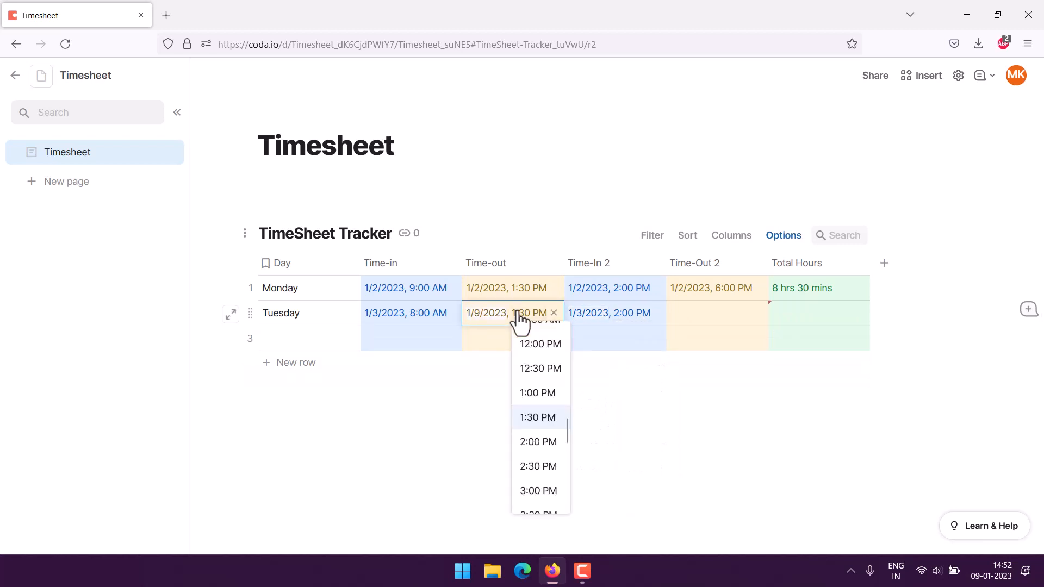
scroll(531, 353, up, 10)
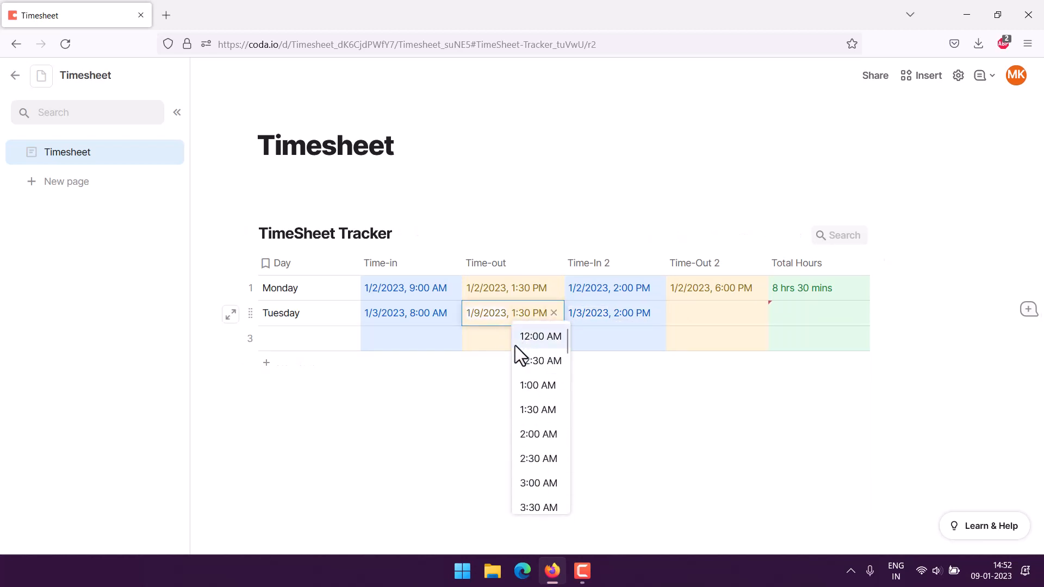
click(476, 321)
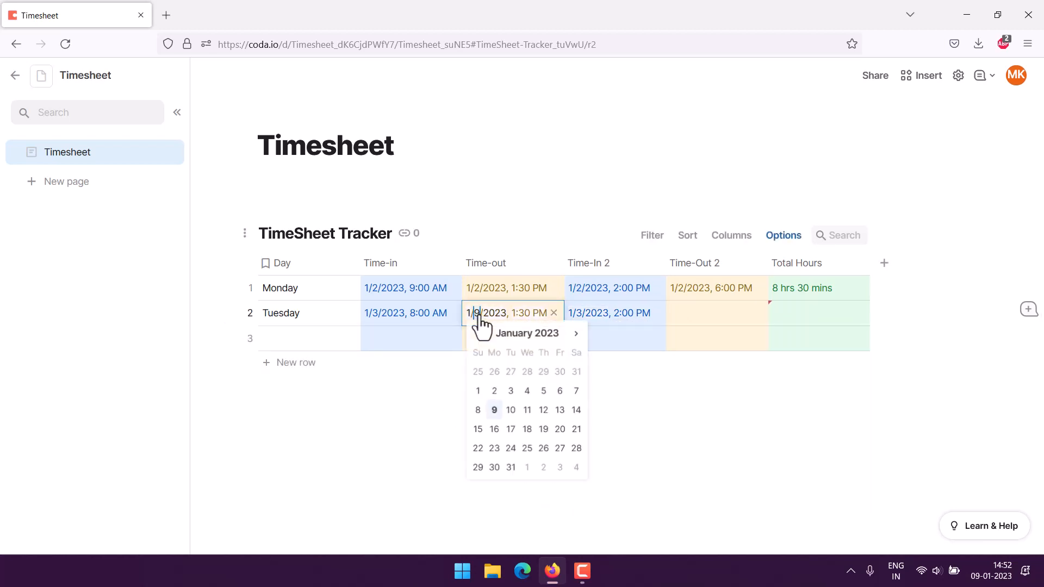
click(509, 391)
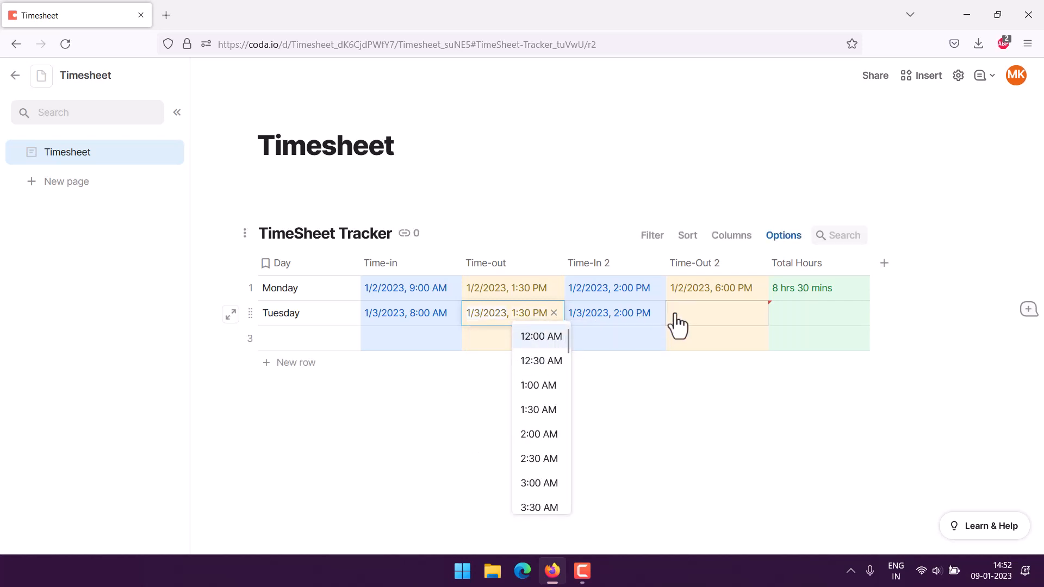
Set the Tuesday row's Time-Out 2 to 1/3/2023, 6:00 PM
click(694, 314)
click(694, 312)
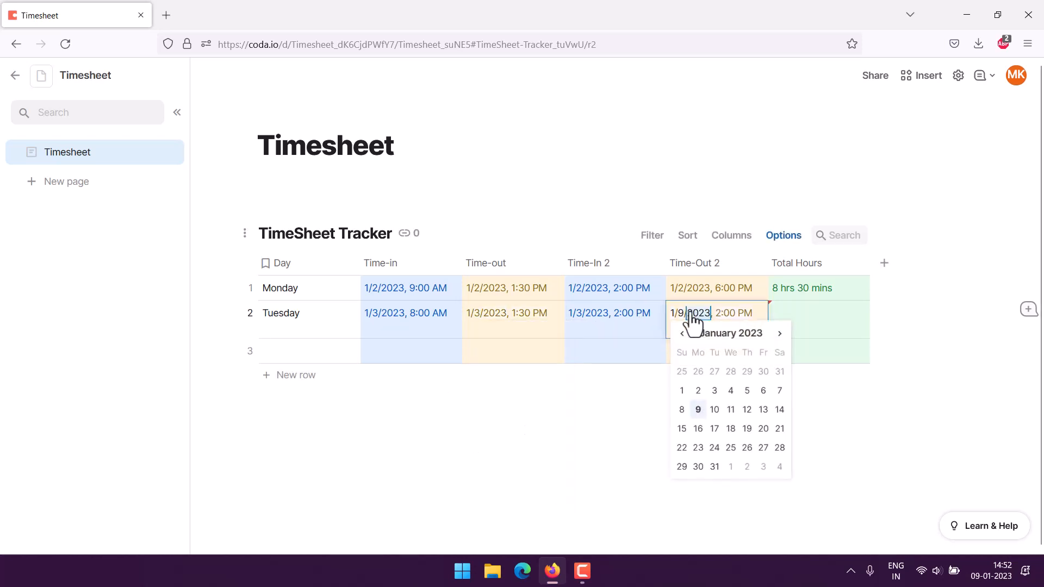
click(713, 392)
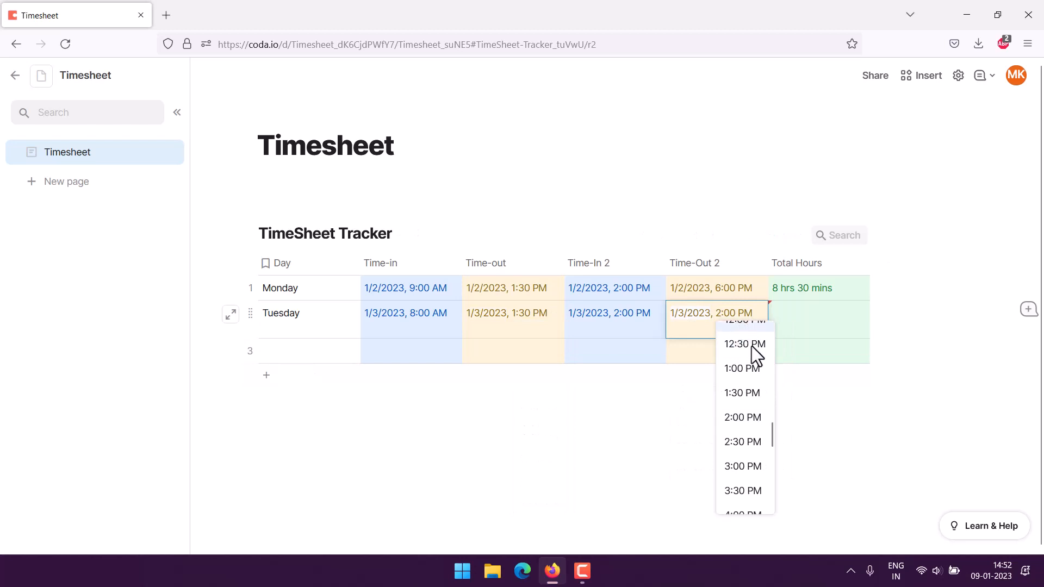
scroll(751, 381, down, 5)
scroll(750, 399, up, 4)
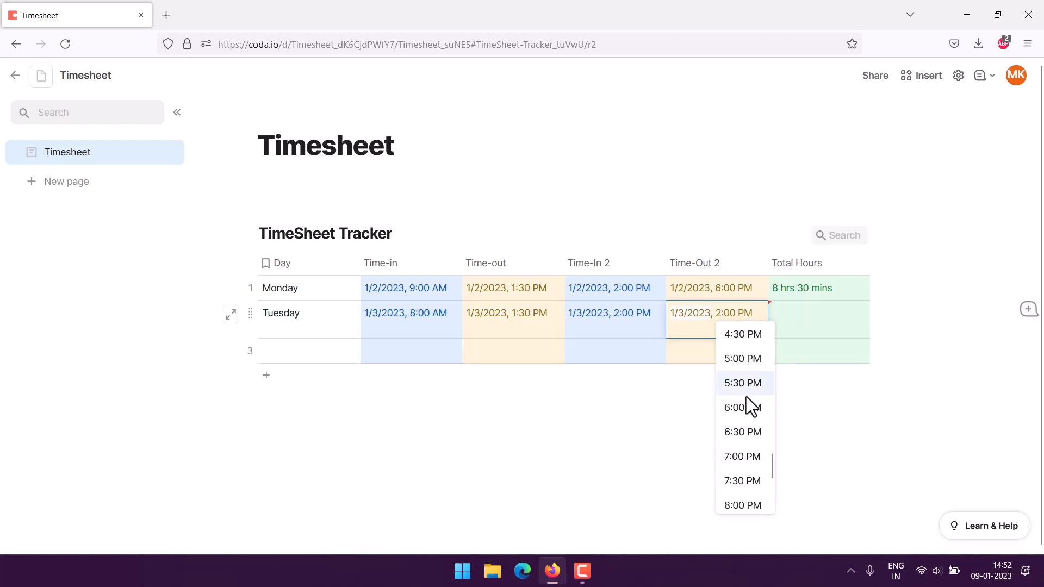
click(739, 407)
key(Escape)
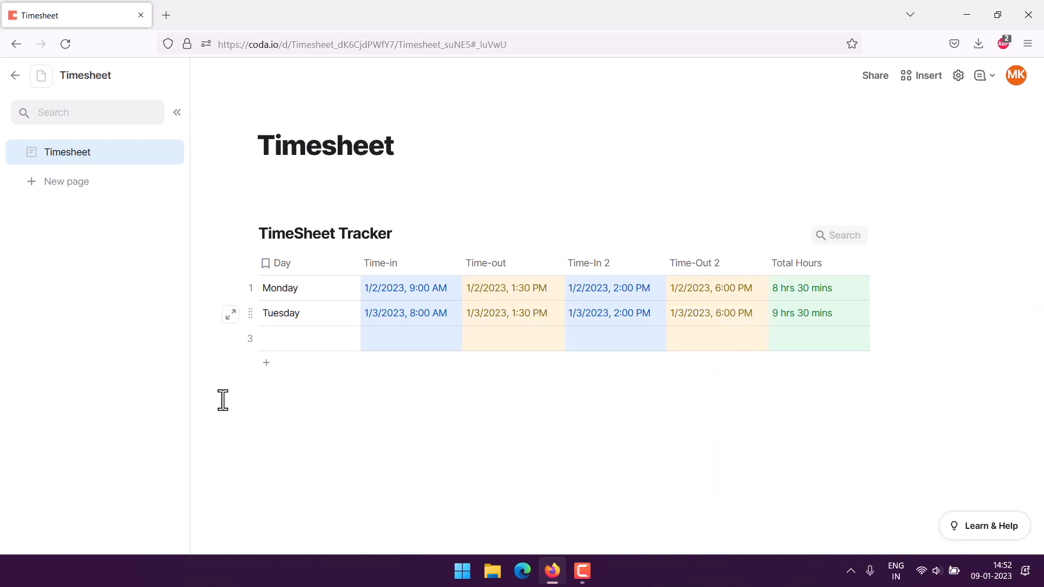